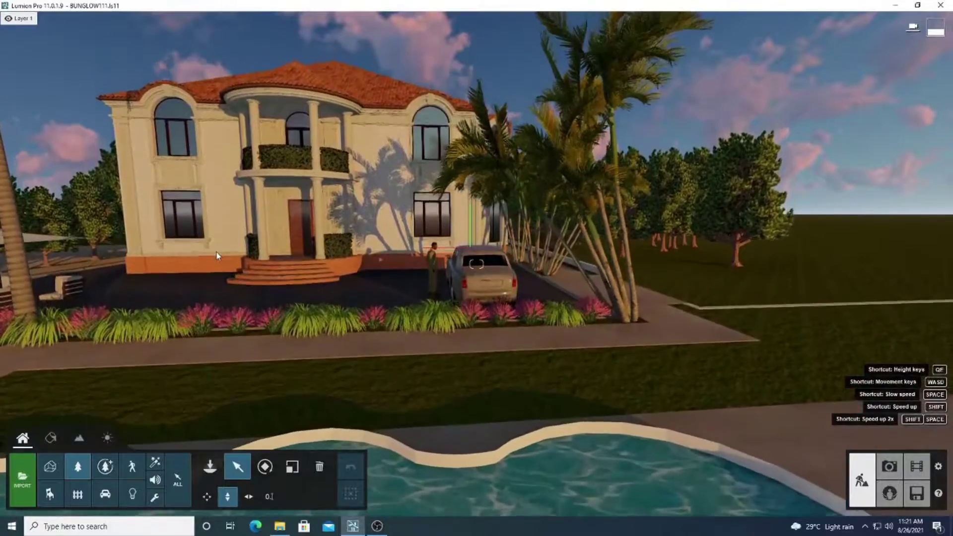
Fly in to the villa's entrance and examine the front steps, columns and paved forecourt at ground level
key(w)
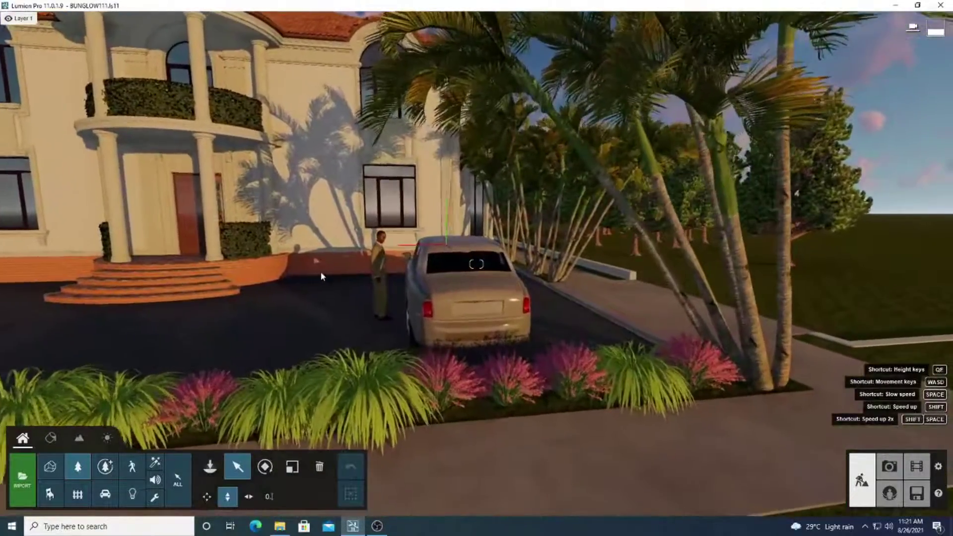
right_drag(320, 271, 329, 274)
key(e)
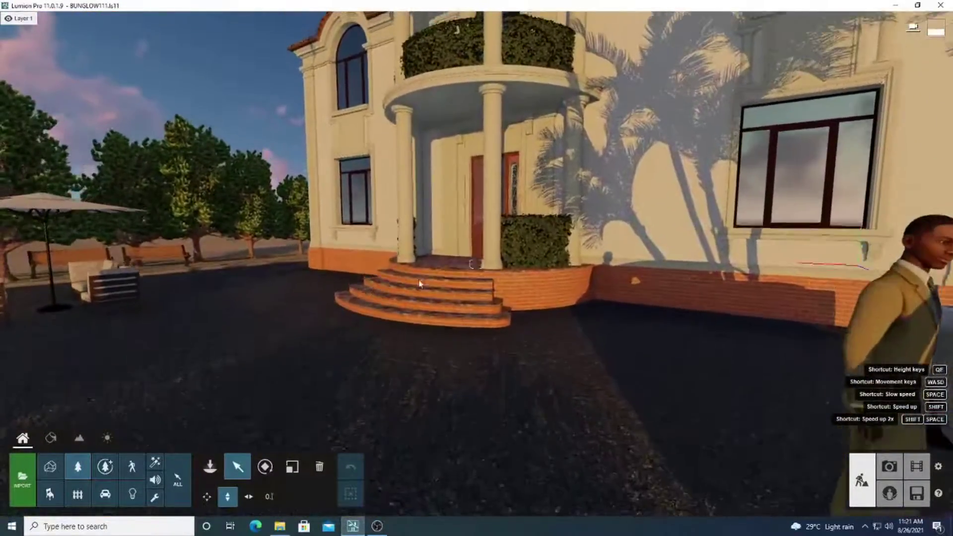
key(q)
key(a)
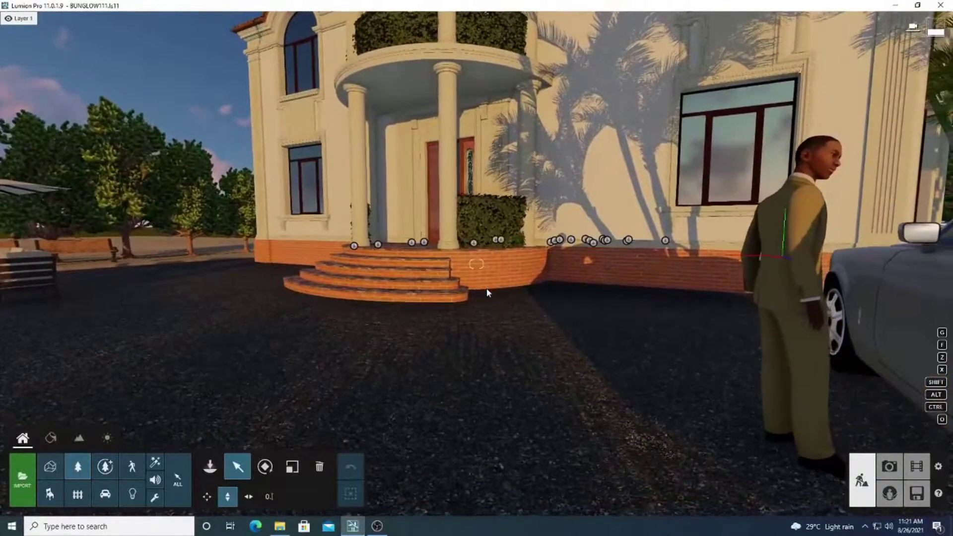
key(d)
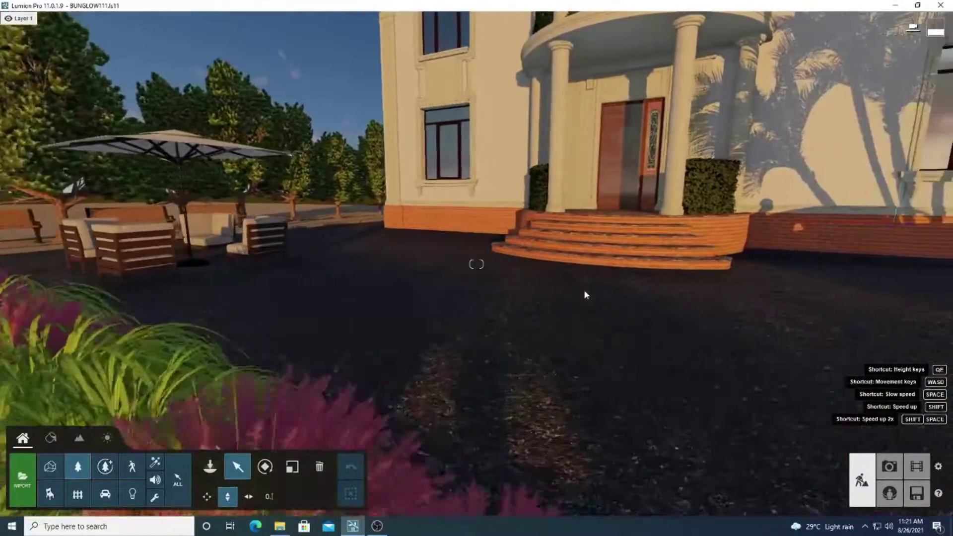
key(w)
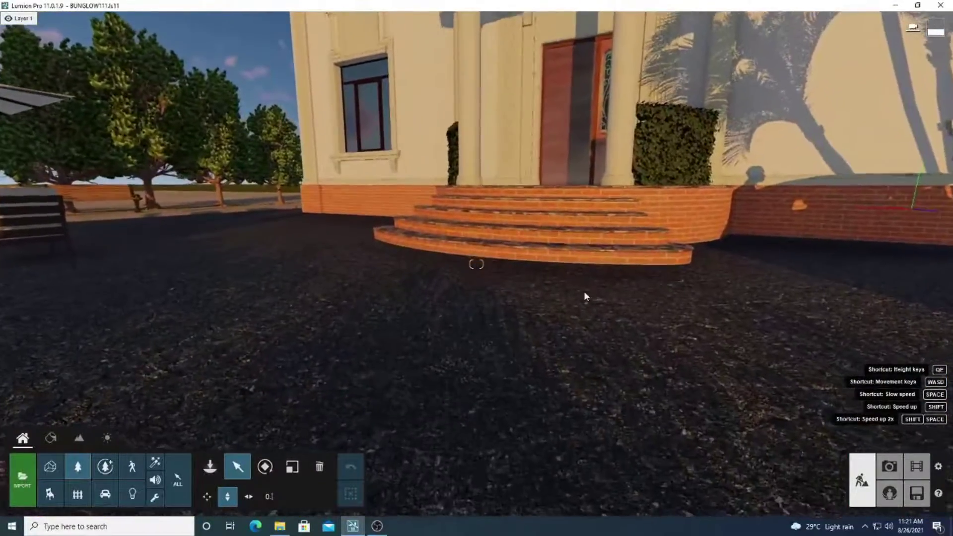
key(q)
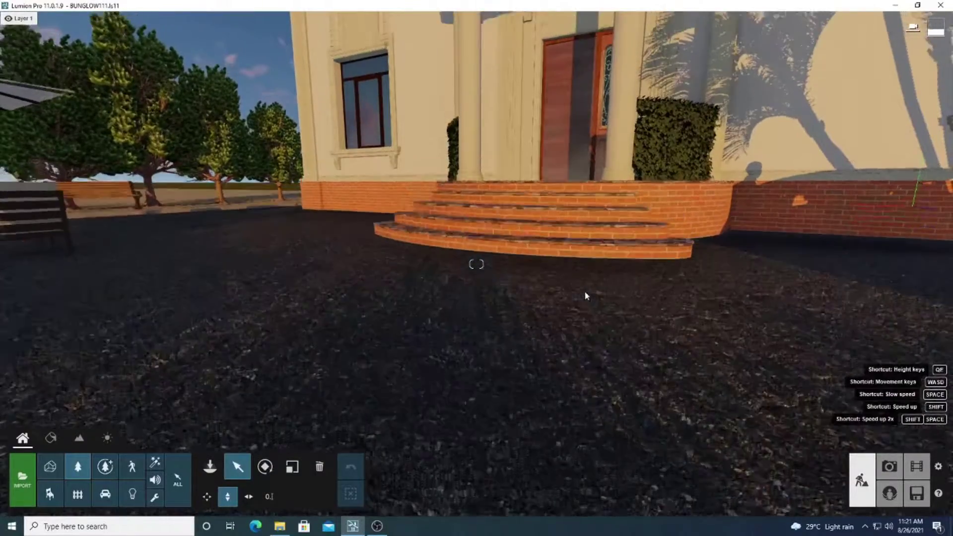
right_drag(584, 292, 543, 315)
Circle the villa from above to examine its side facade, tiled roof and surrounding palms and trees
key(s)
key(s)
key(d)
key(d)
key(a)
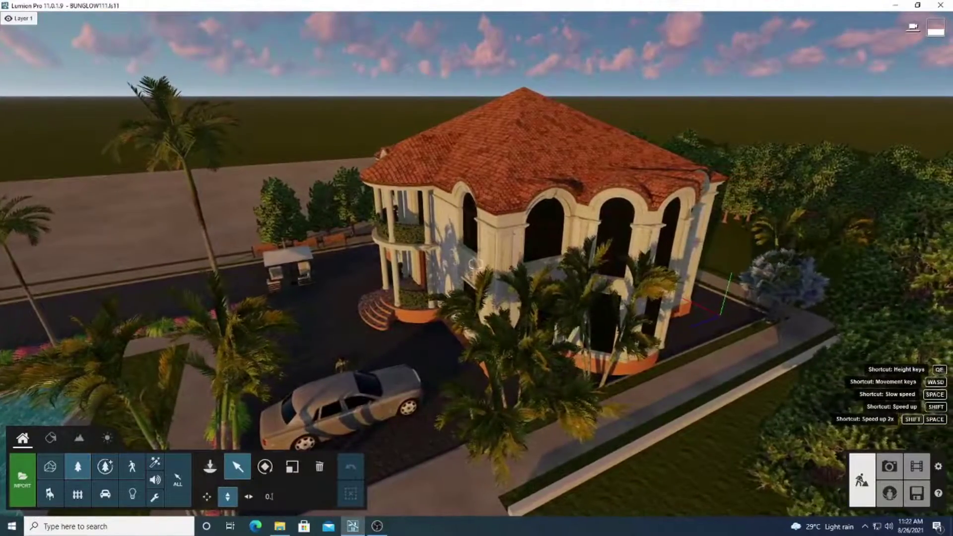
key(e)
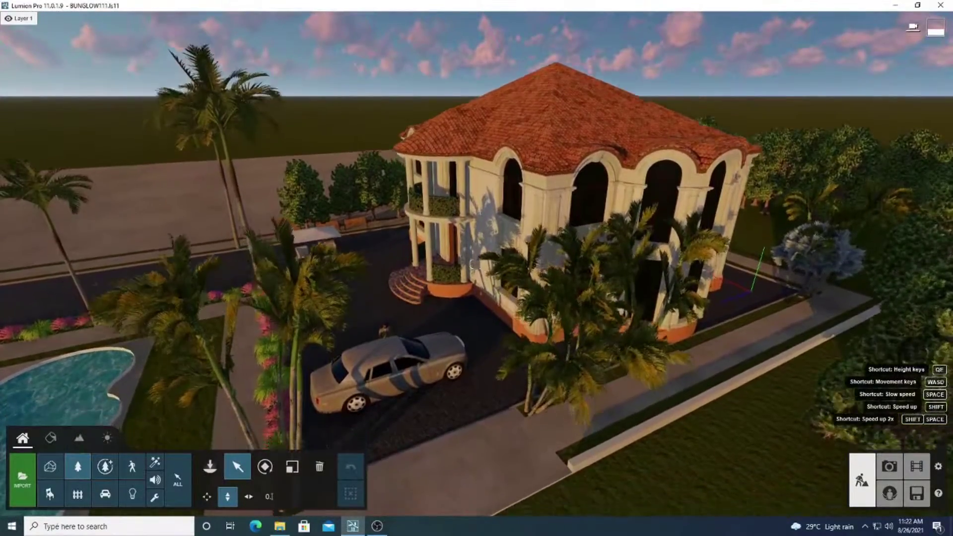
key(d)
key(d)
right_drag(477, 264, 590, 275)
key(d)
key(d)
key(d)
key(d)
key(d)
key(d)
key(d)
key(d)
key(d)
key(d)
key(d)
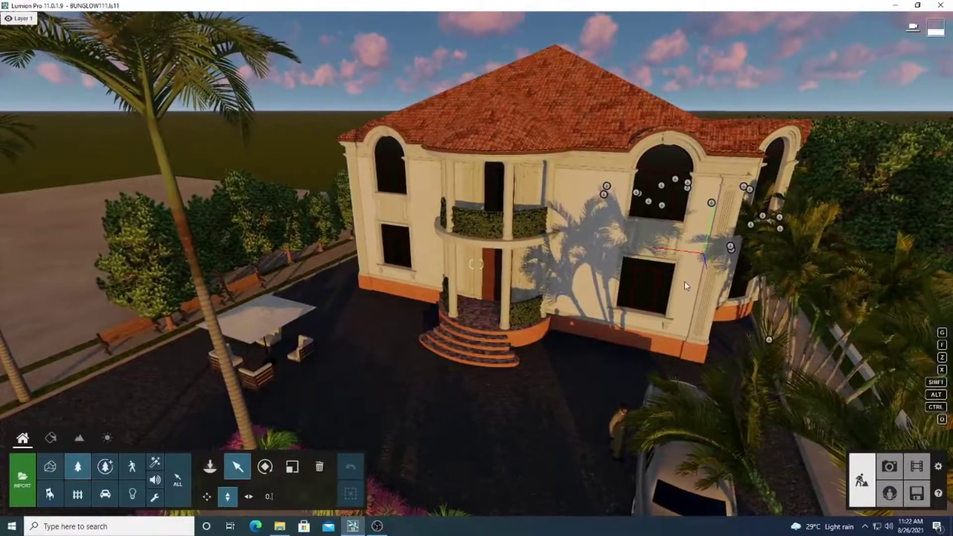
key(q)
key(d)
key(e)
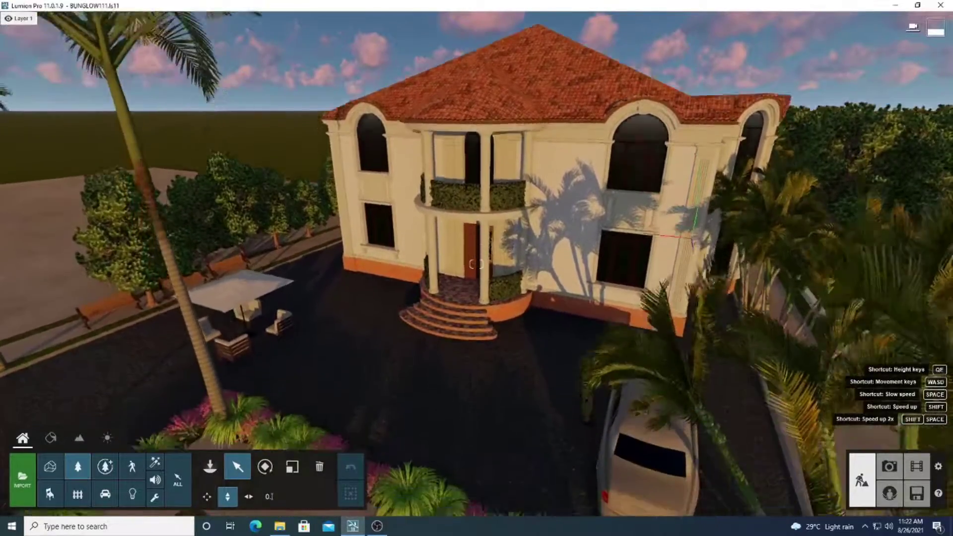
Inspect the forecourt with the parked car and the planting strip, then the entrance steps up close
mouse_move(708, 287)
right_down()
mouse_move(737, 279)
mouse_move(696, 301)
right_up()
key(q)
key(w)
key(q)
key(w)
key(s)
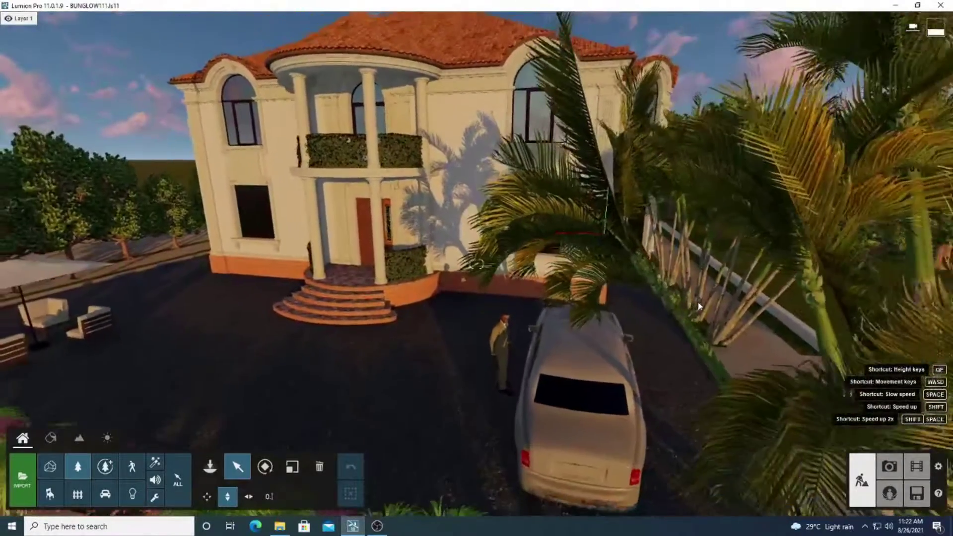
key(a)
key(e)
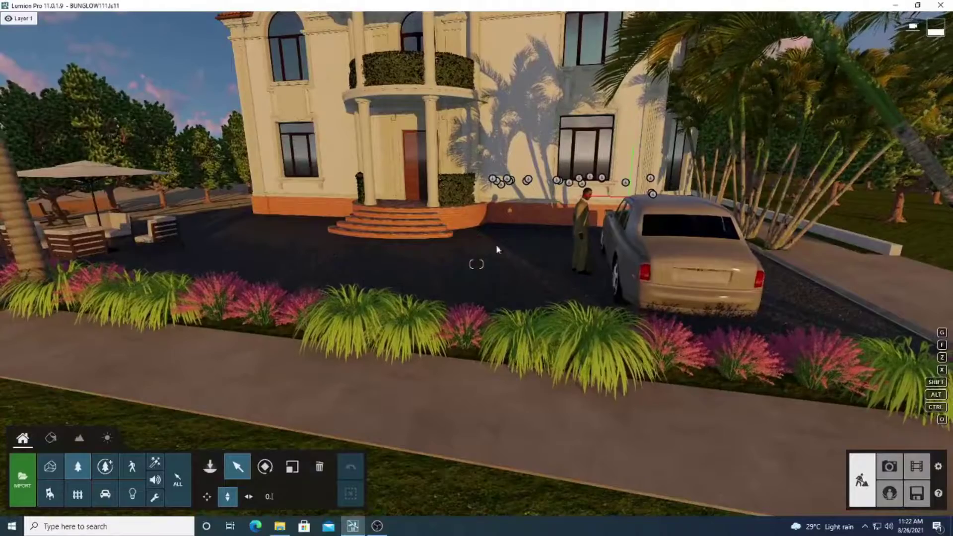
key(w)
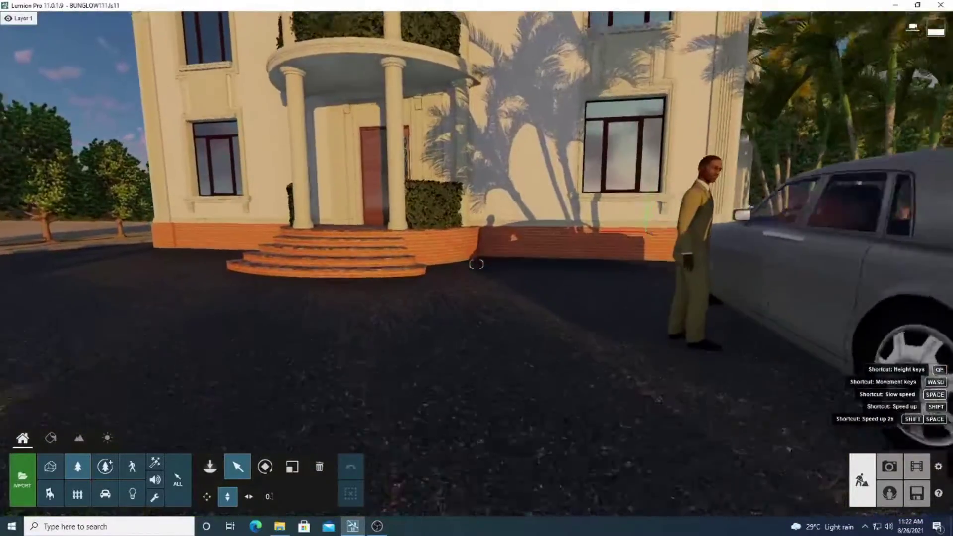
key(w)
right_drag(476, 264, 453, 256)
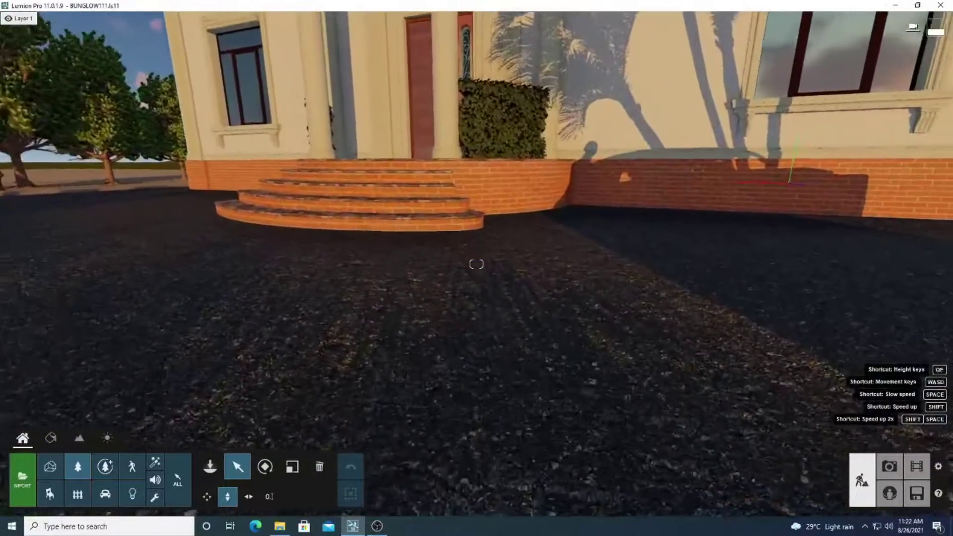
Inspect the round balcony with its hedge, the roof, and the whole plot from above and the front
key(q)
key(q)
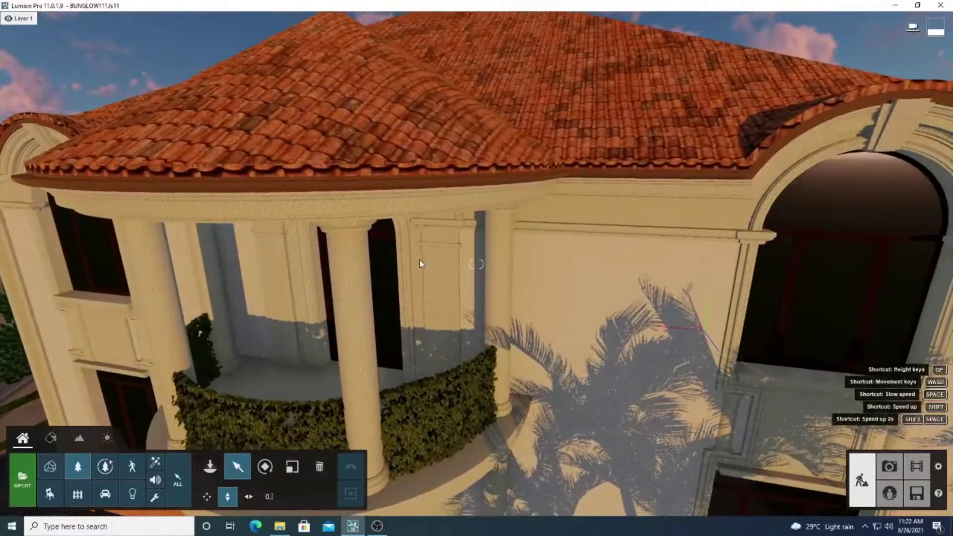
key(e)
key(a)
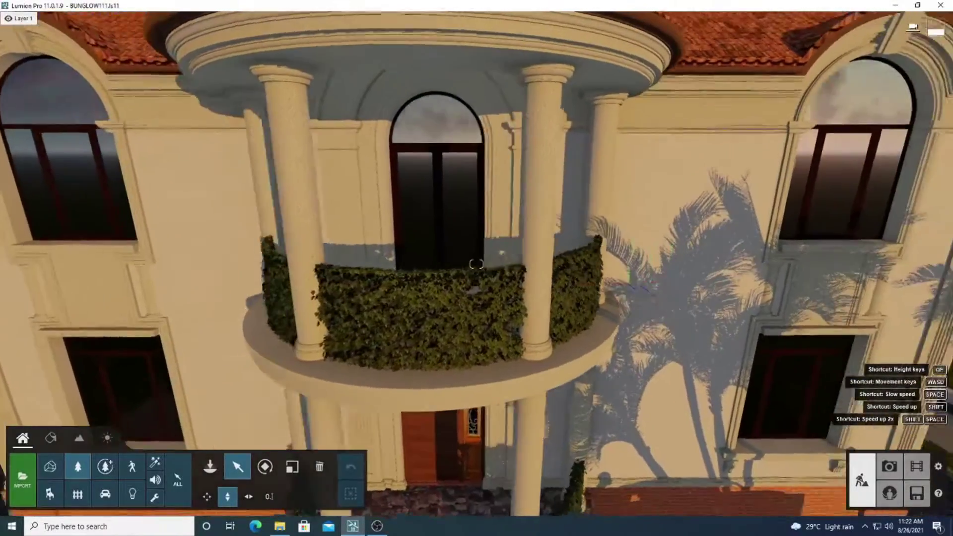
key(s)
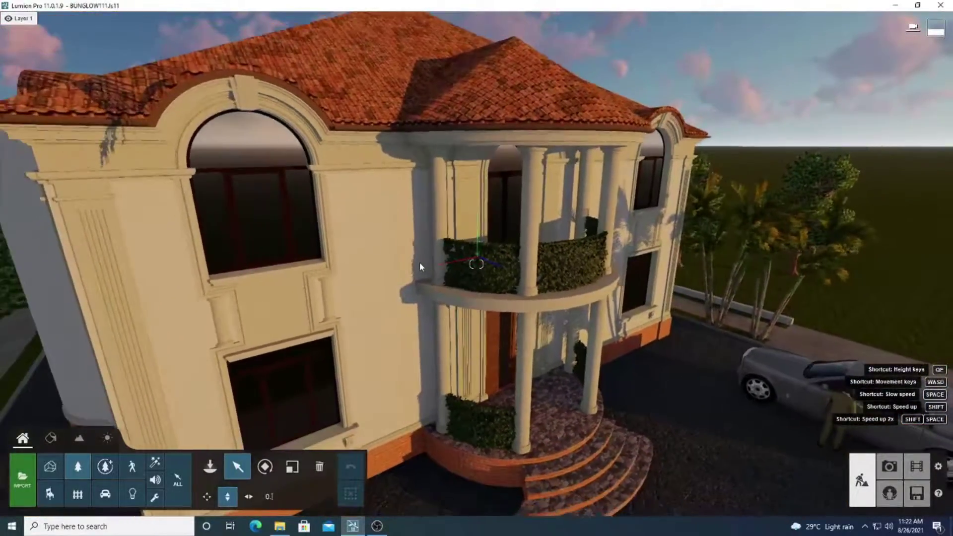
key(s)
right_drag(419, 262, 392, 296)
key(s)
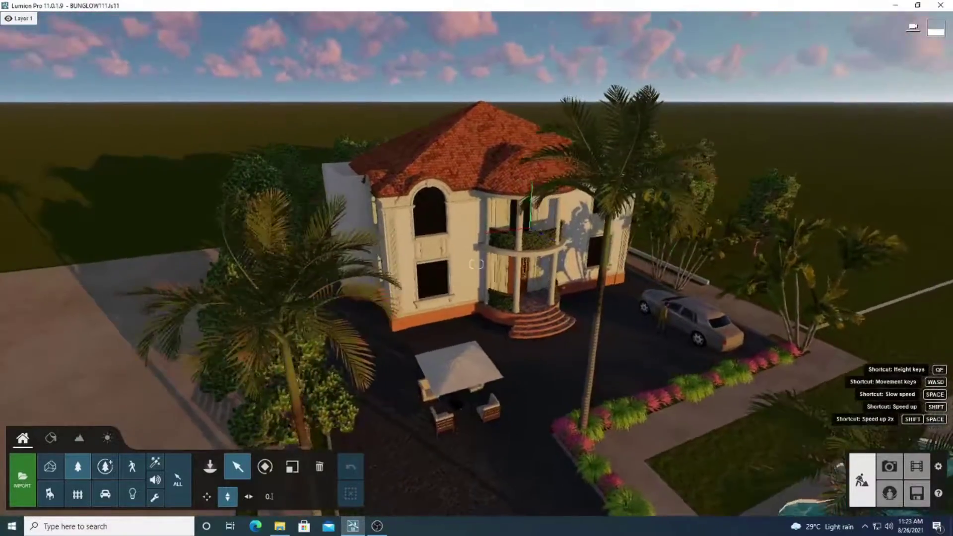
key(d)
mouse_move(477, 264)
right_down()
mouse_move(196, 223)
mouse_move(461, 268)
mouse_move(436, 272)
mouse_move(463, 270)
mouse_move(468, 252)
mouse_move(474, 270)
right_up()
key(d)
key(w)
key(d)
key(e)
key(w)
key(e)
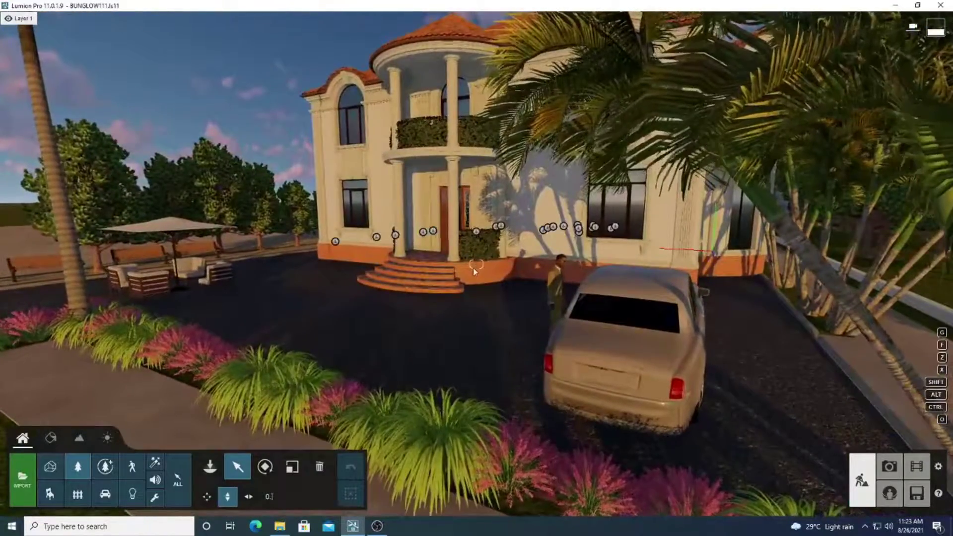
In Photo mode, rotate the Real Skies heading until the front facade is in shade, and reframe the view on the facade
click(892, 468)
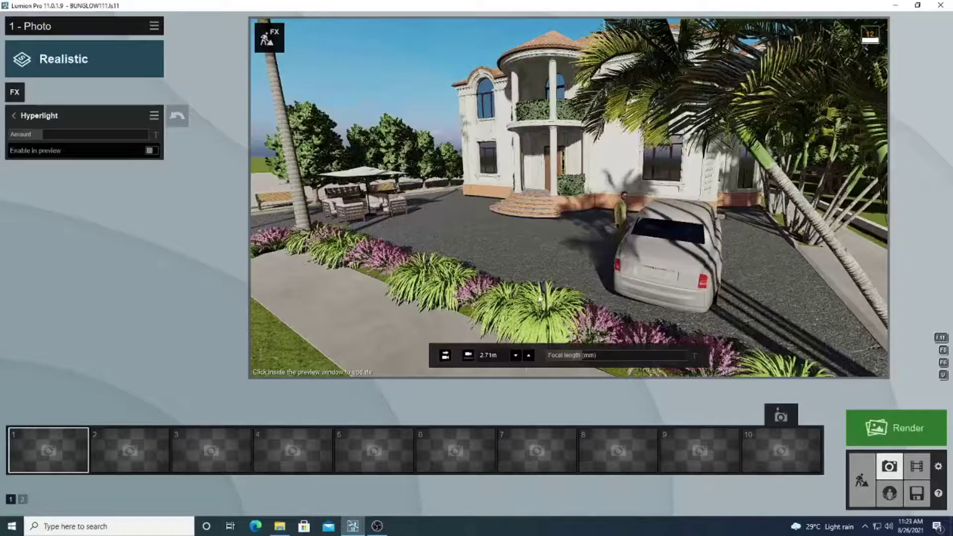
click(595, 166)
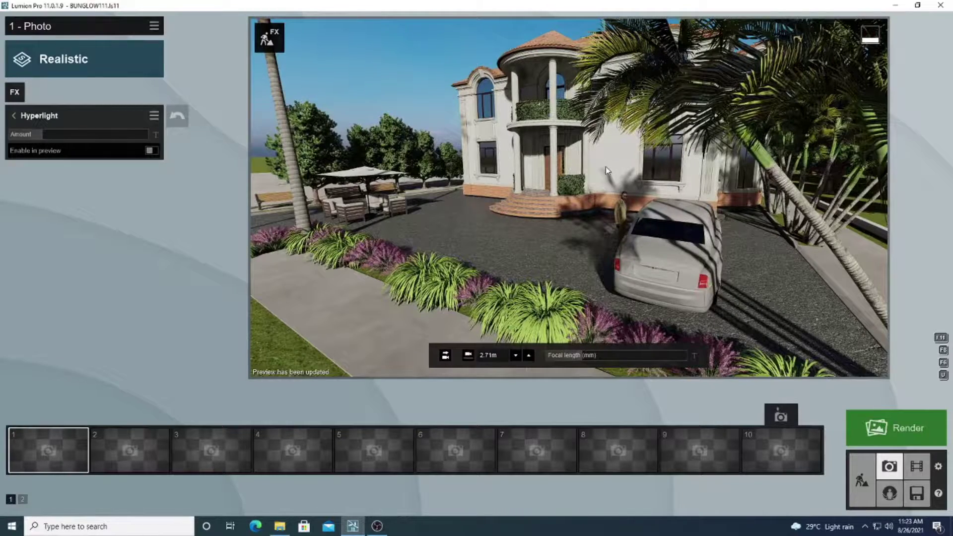
click(14, 116)
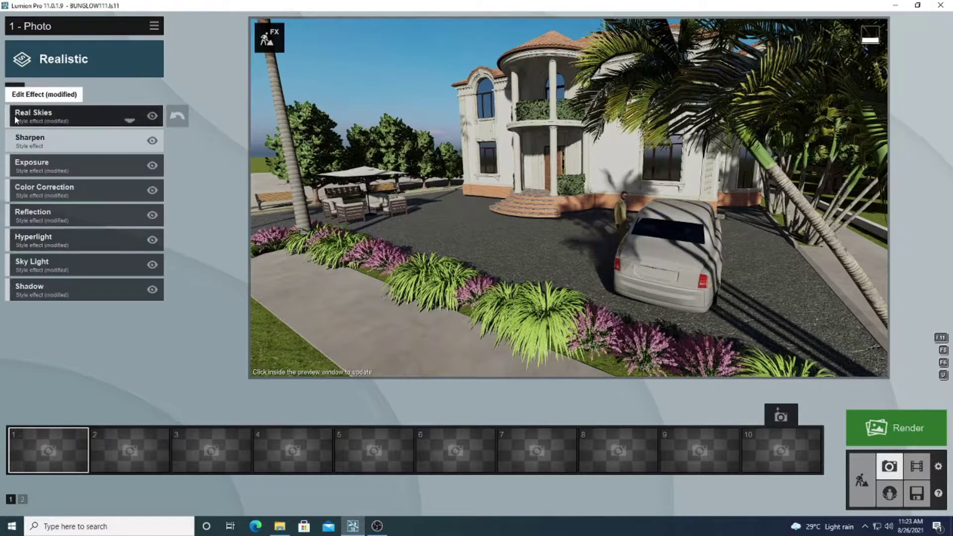
click(46, 115)
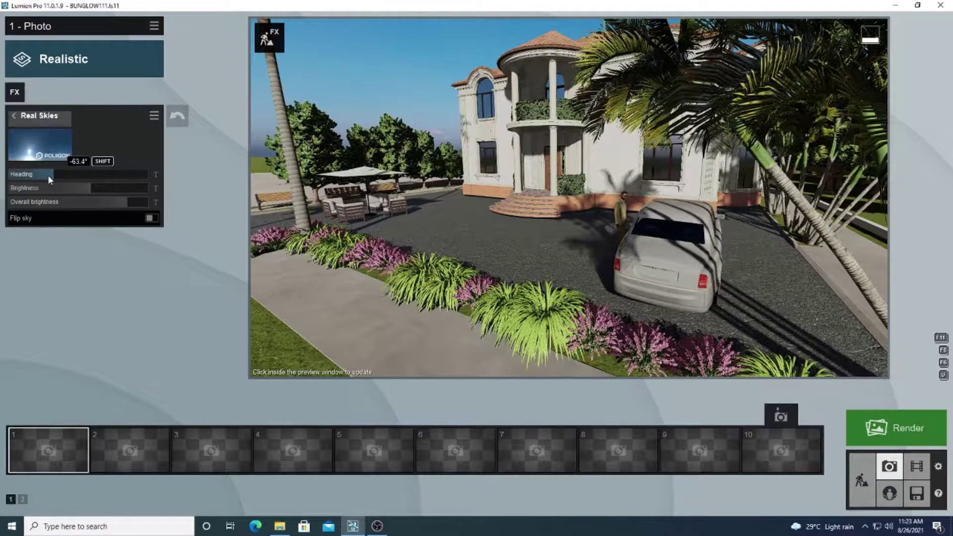
drag(48, 177, 110, 183)
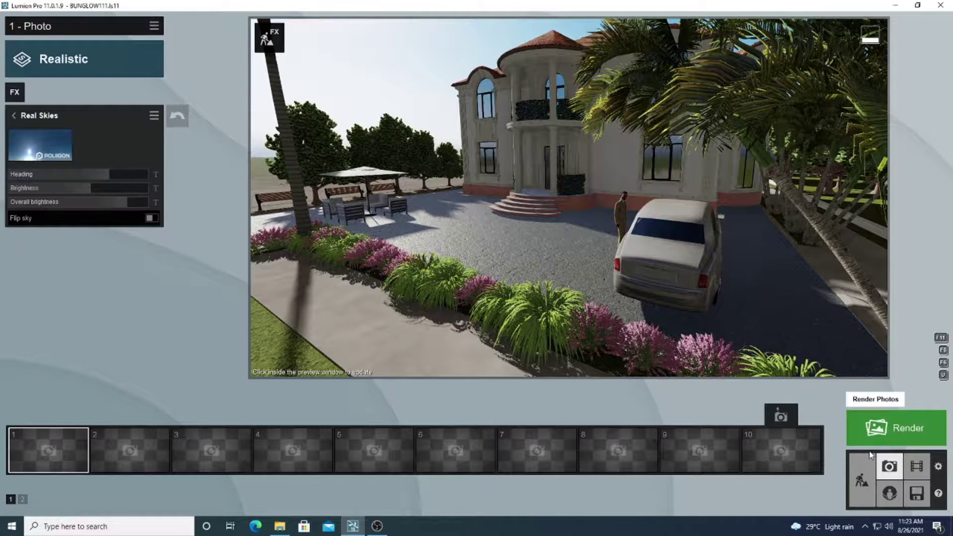
click(571, 301)
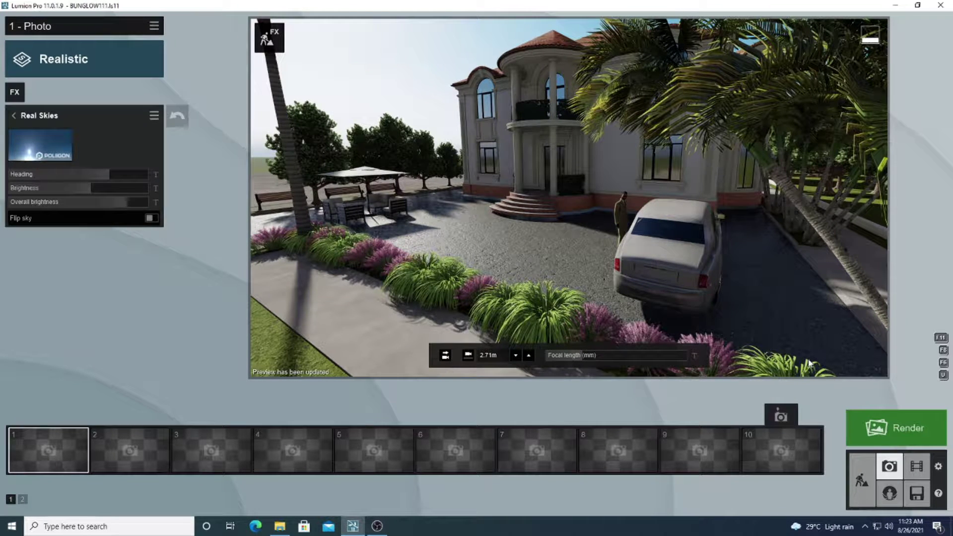
right_drag(567, 308, 560, 257)
key(a)
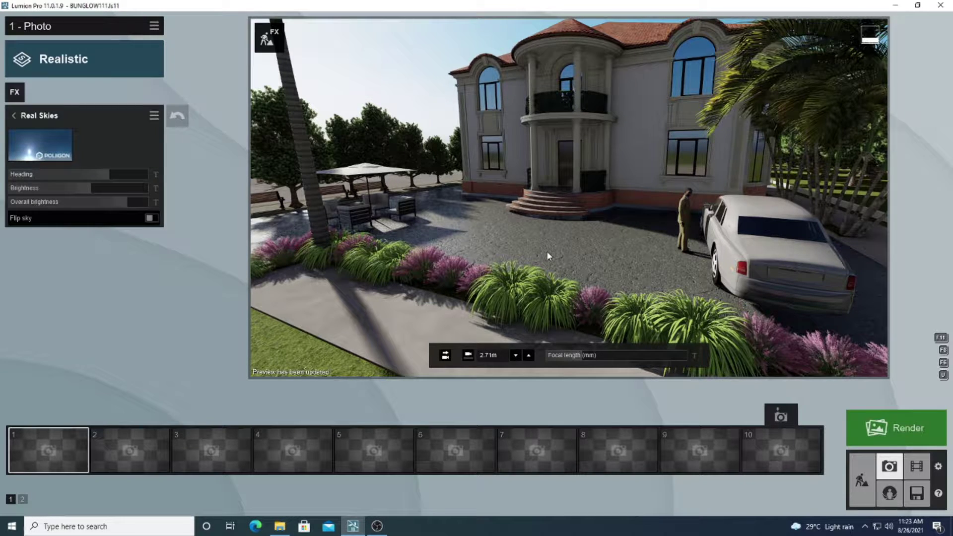
Back in Build mode, place a landscape water plane across the swimming pool and the paving beside it
click(862, 475)
click(862, 479)
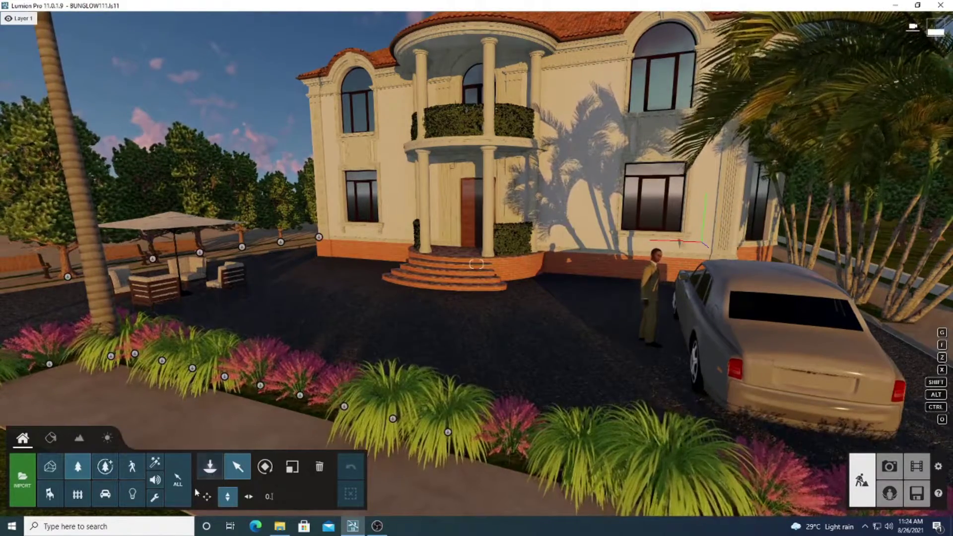
scroll(370, 299, down, 10)
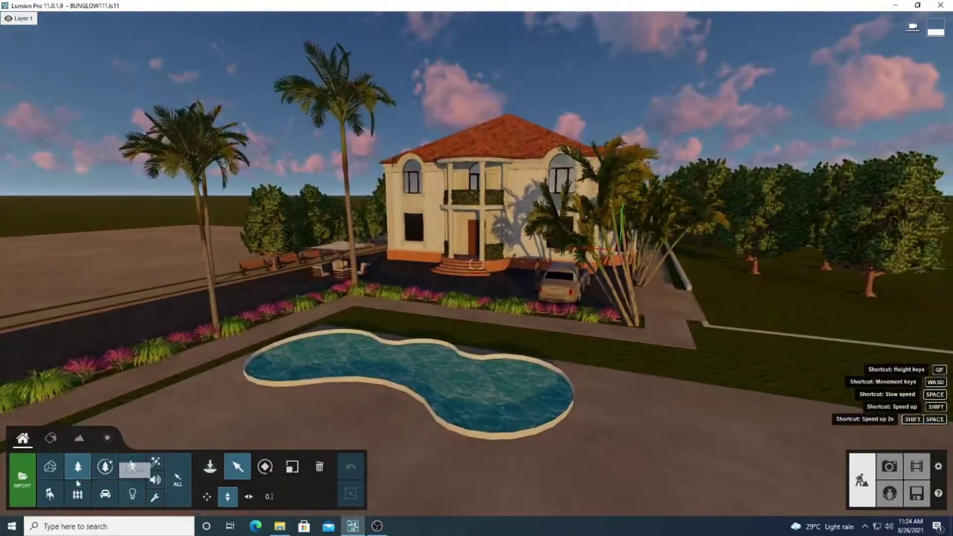
click(74, 443)
click(43, 470)
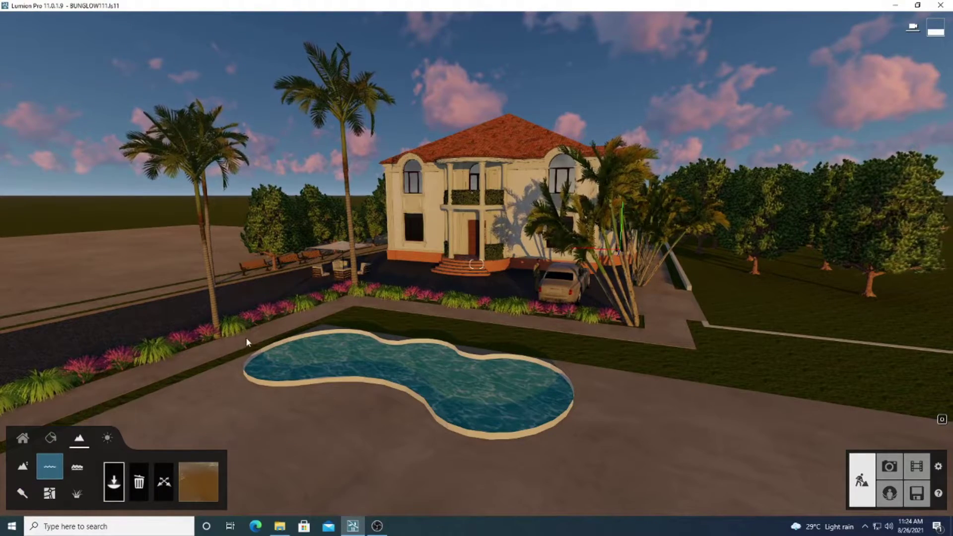
right_drag(316, 328, 317, 511)
key(s)
right_drag(317, 392, 318, 412)
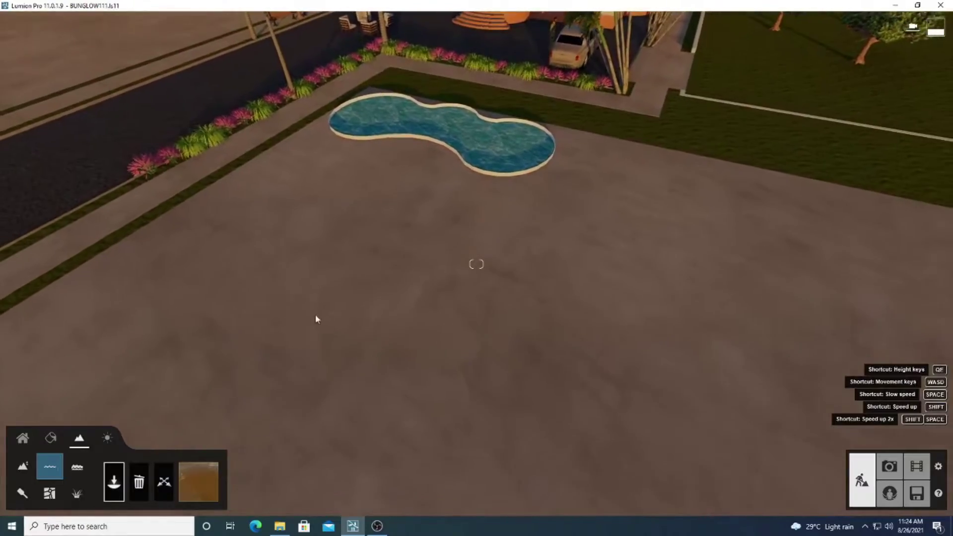
right_drag(296, 239, 226, 268)
key(w)
key(q)
key(w)
right_drag(337, 159, 344, 196)
drag(186, 62, 465, 456)
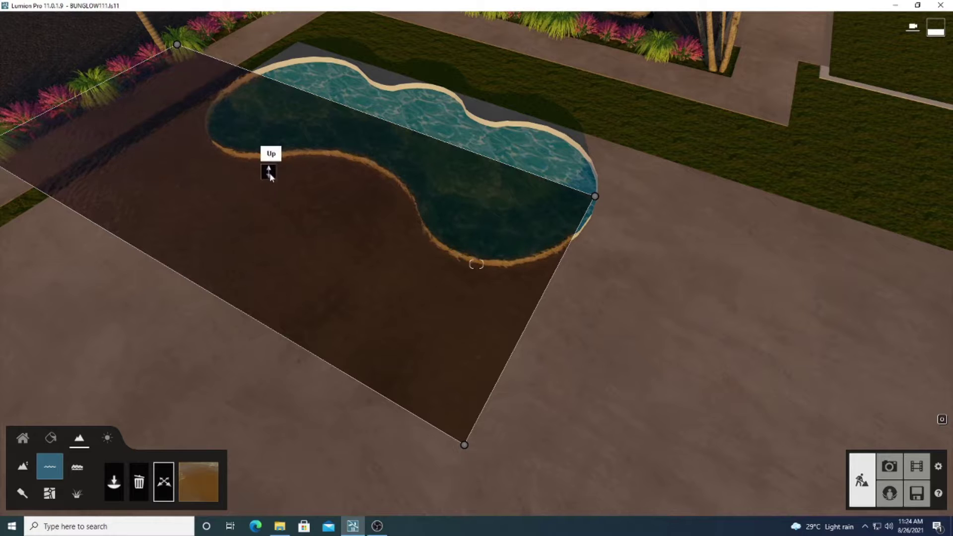
Raise the water plane to cover the pool, change its water type to the foamy blue-green one, and return to object editing
mouse_move(269, 173)
mouse_down()
mouse_move(282, 161)
mouse_move(281, 133)
mouse_move(265, 184)
mouse_up()
click(198, 484)
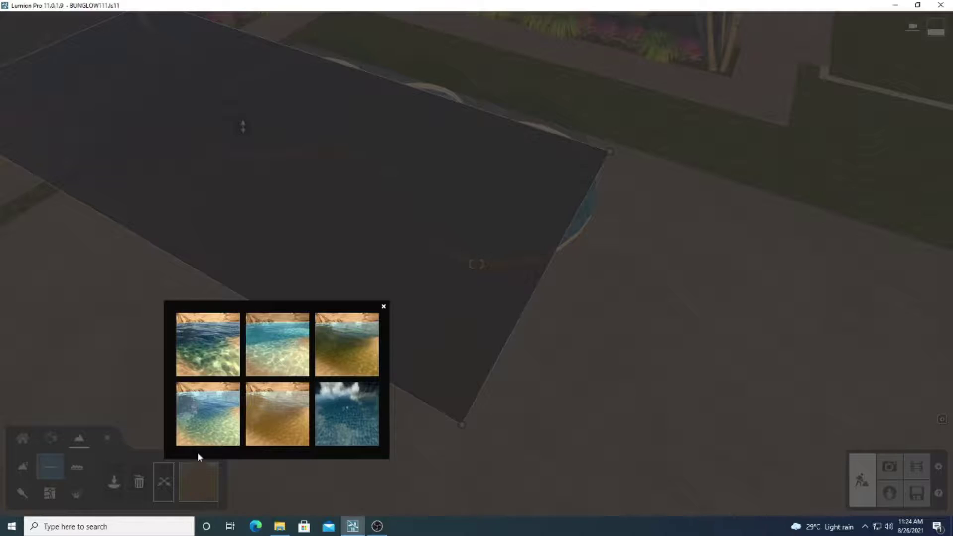
click(346, 430)
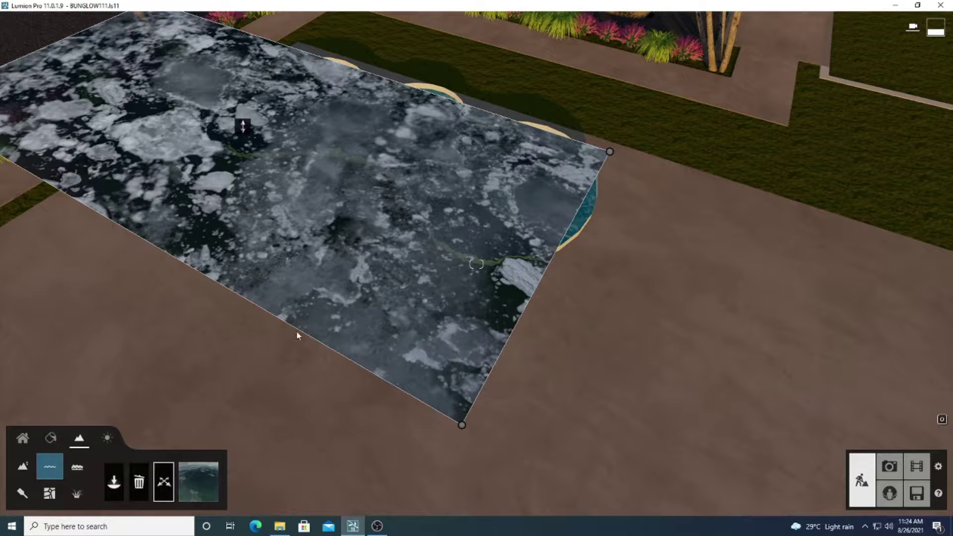
click(208, 485)
click(207, 346)
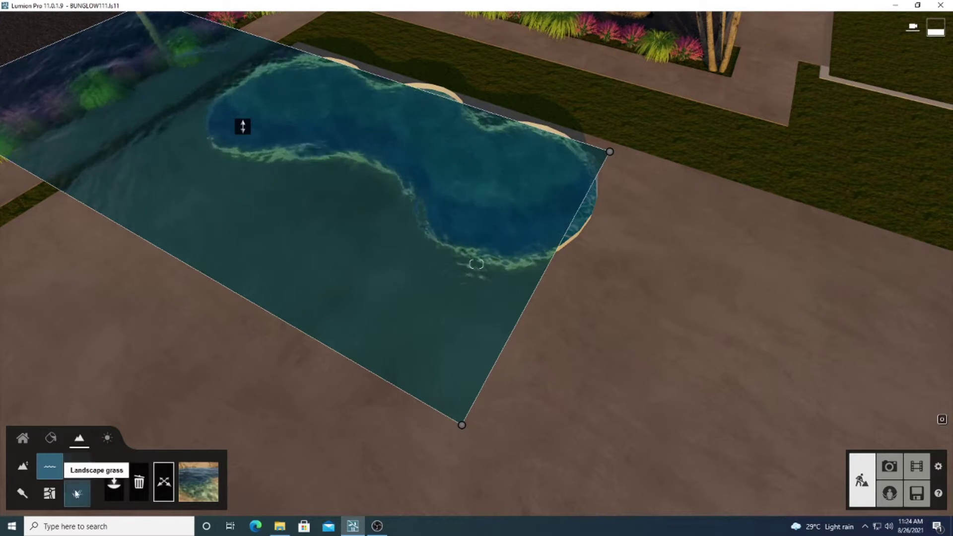
click(25, 441)
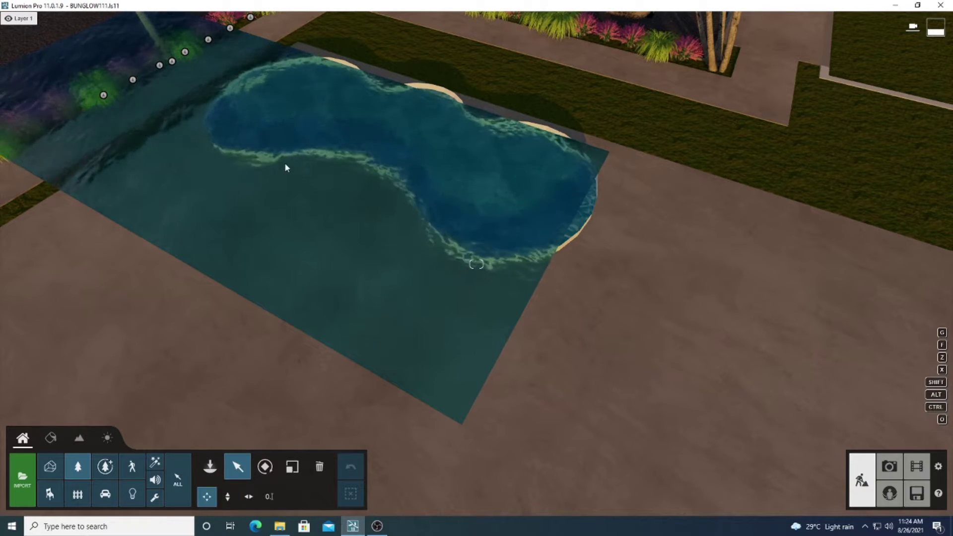
Edit the landscape water: lower the plane over the pool and move its corners so it closely surrounds the whole pool
right_drag(341, 299, 263, 438)
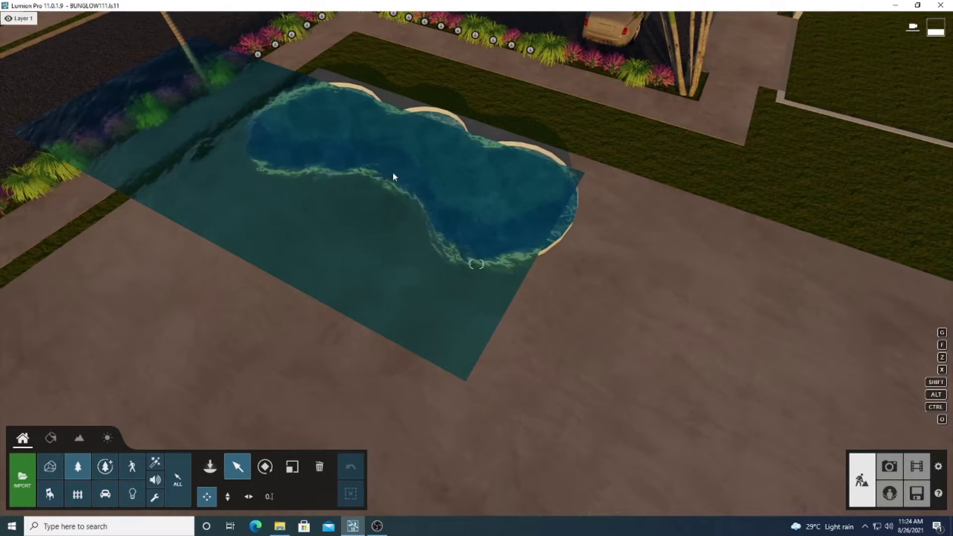
click(81, 439)
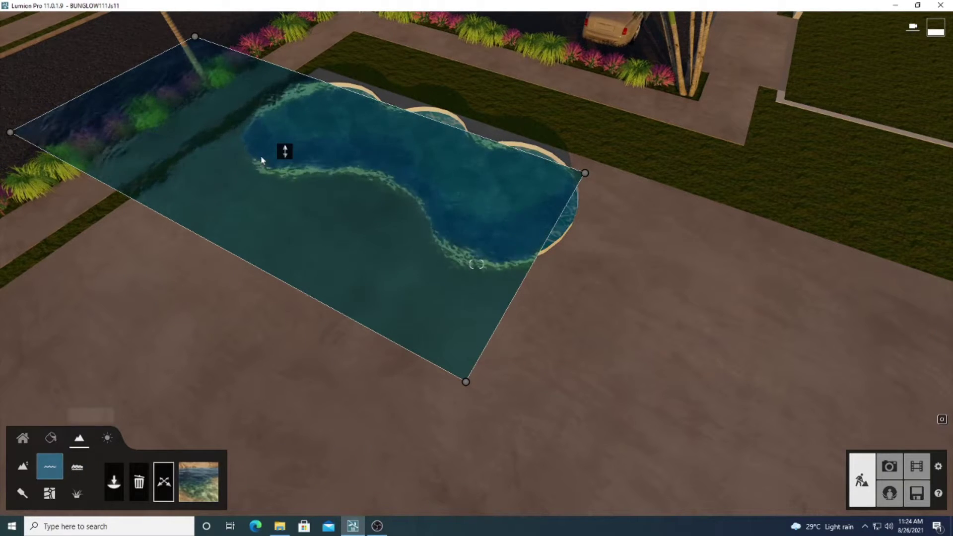
drag(285, 152, 296, 191)
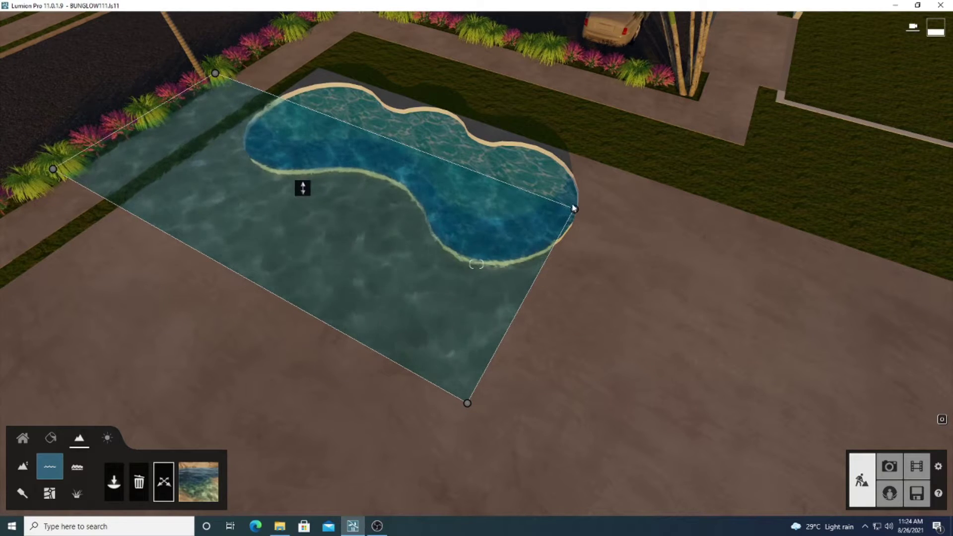
drag(575, 211, 658, 181)
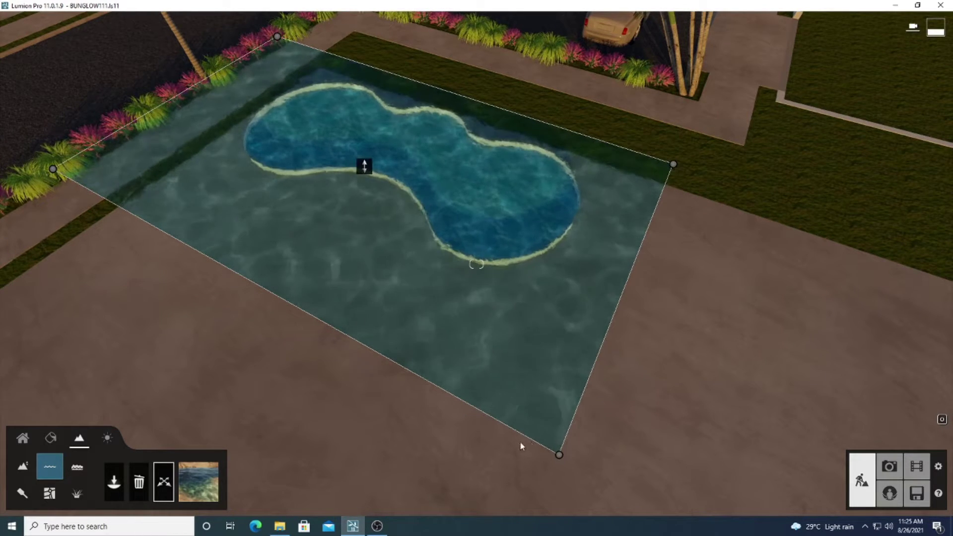
drag(559, 453, 556, 311)
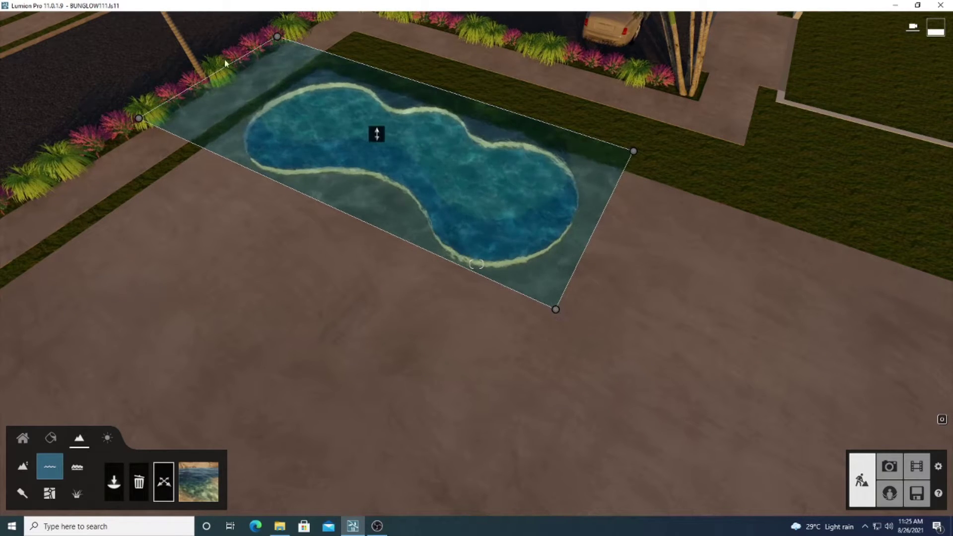
drag(276, 38, 332, 63)
Lower the water plane slightly further so the pale rim of the pool stands clearer of the water
scroll(394, 152, up, 3)
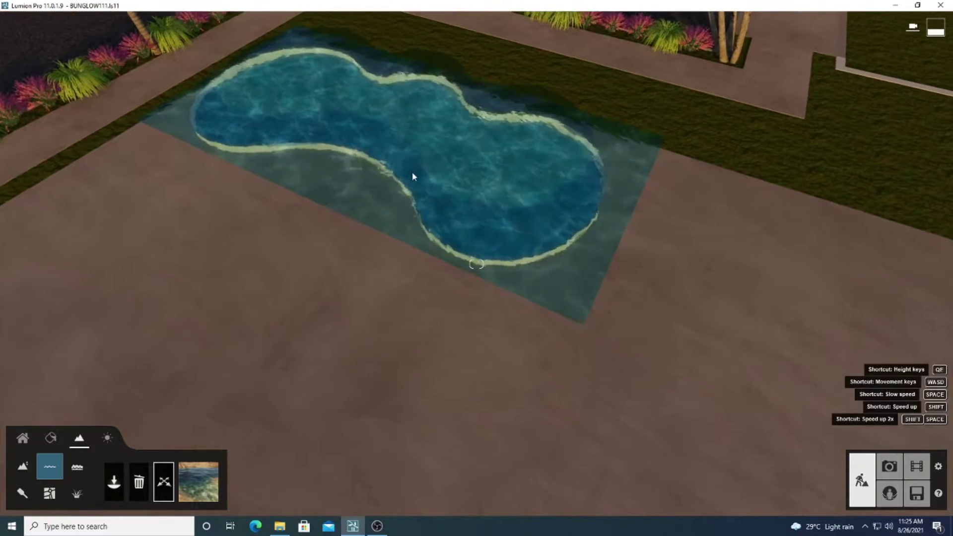
scroll(442, 206, up, 2)
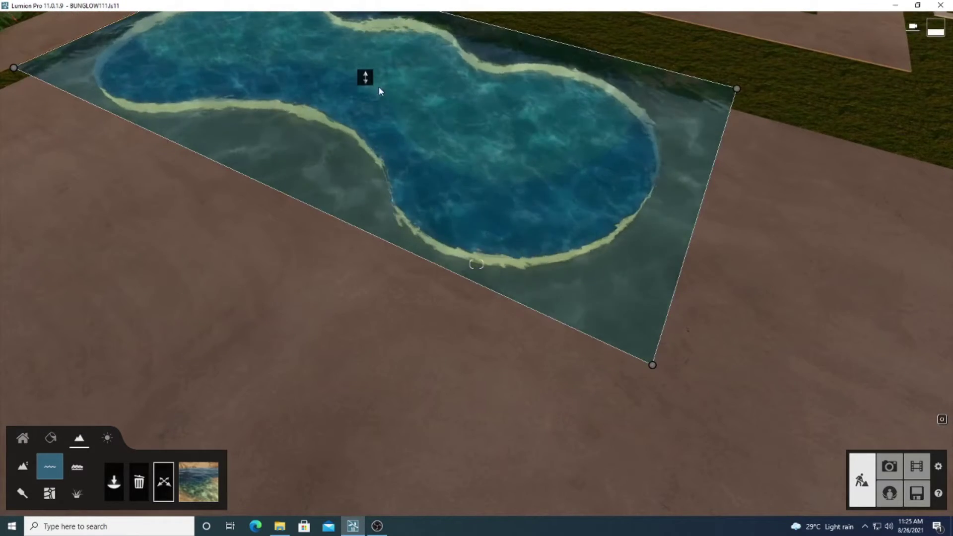
drag(365, 78, 366, 79)
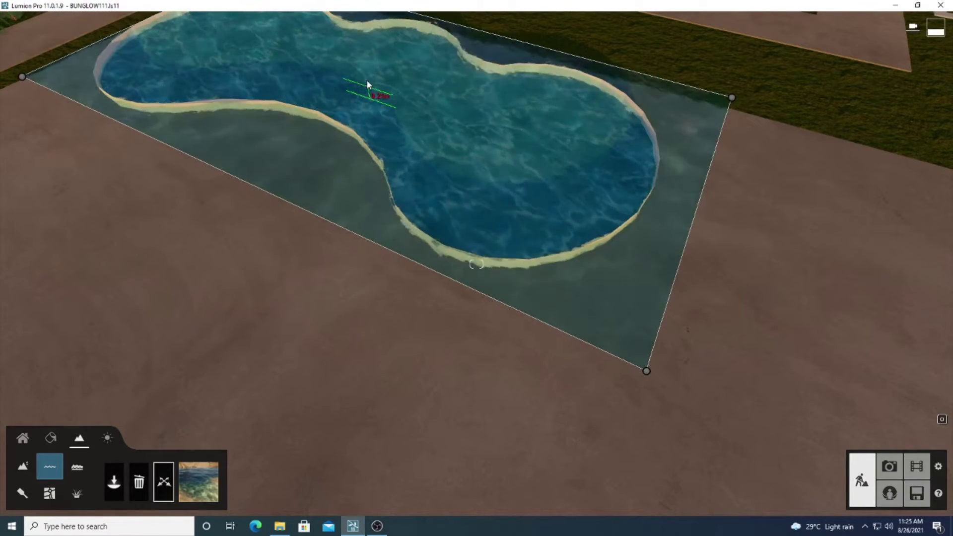
scroll(387, 145, down, 3)
scroll(416, 191, down, 3)
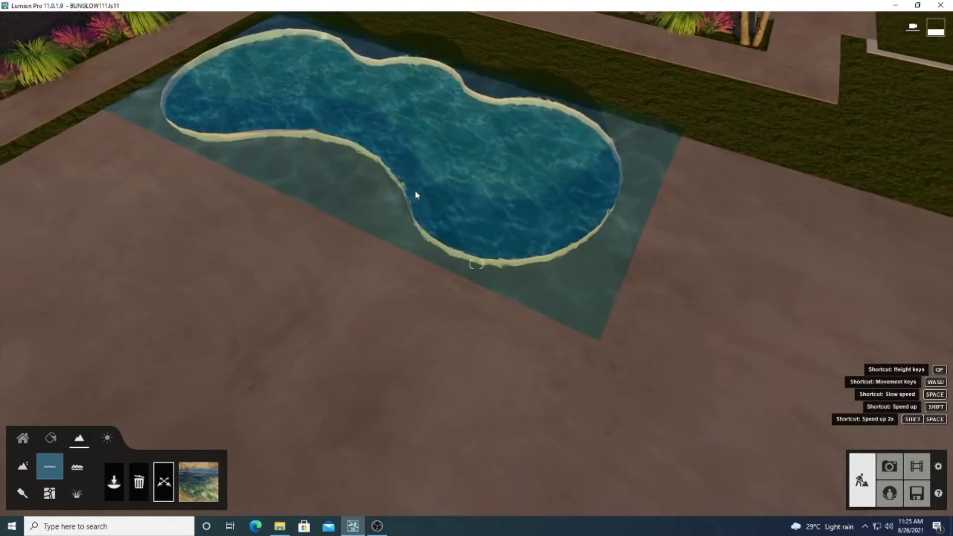
Examine the pool's water surface and rim up close, from low beside the edge and from above
right_drag(428, 205, 411, 253)
scroll(363, 312, up, 4)
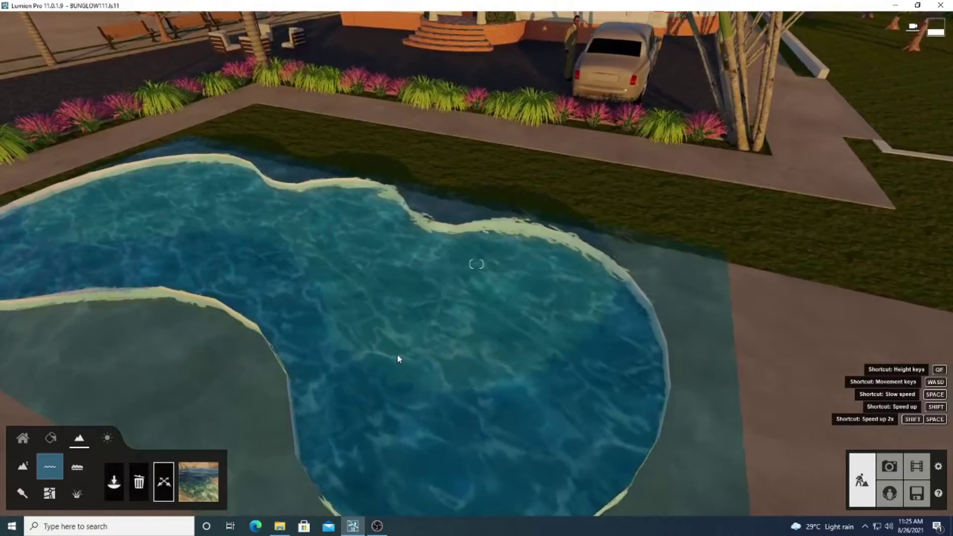
scroll(397, 351, up, 3)
key(a)
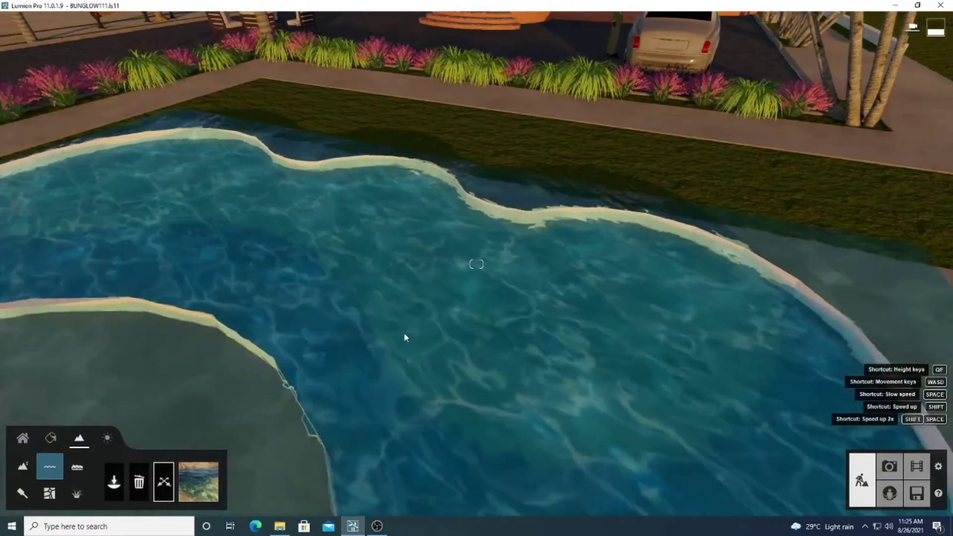
key(d)
key(s)
right_drag(421, 315, 356, 228)
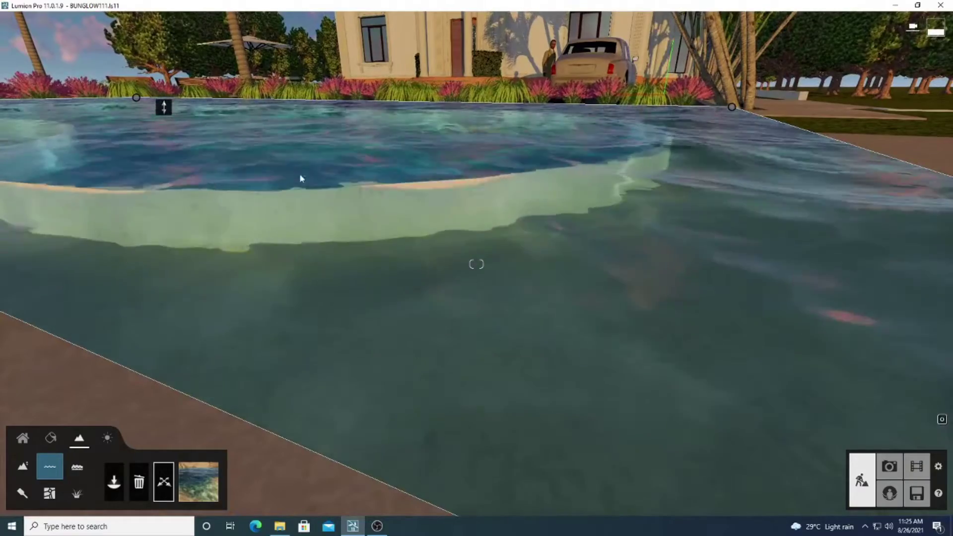
key(q)
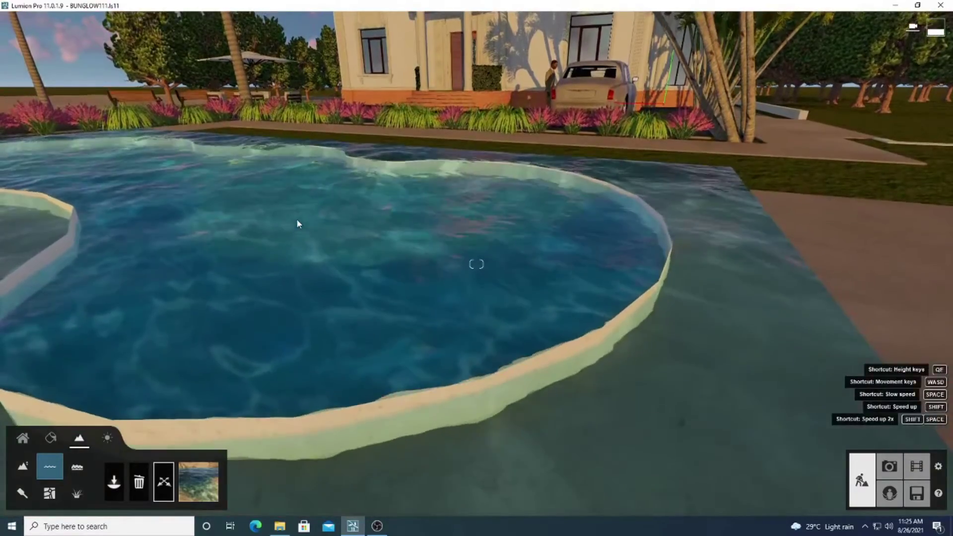
key(q)
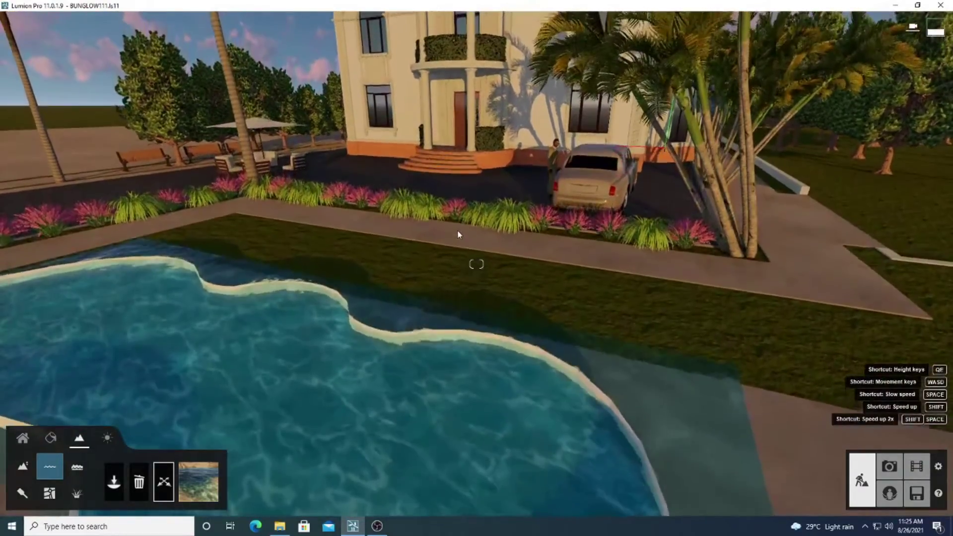
key(e)
key(e)
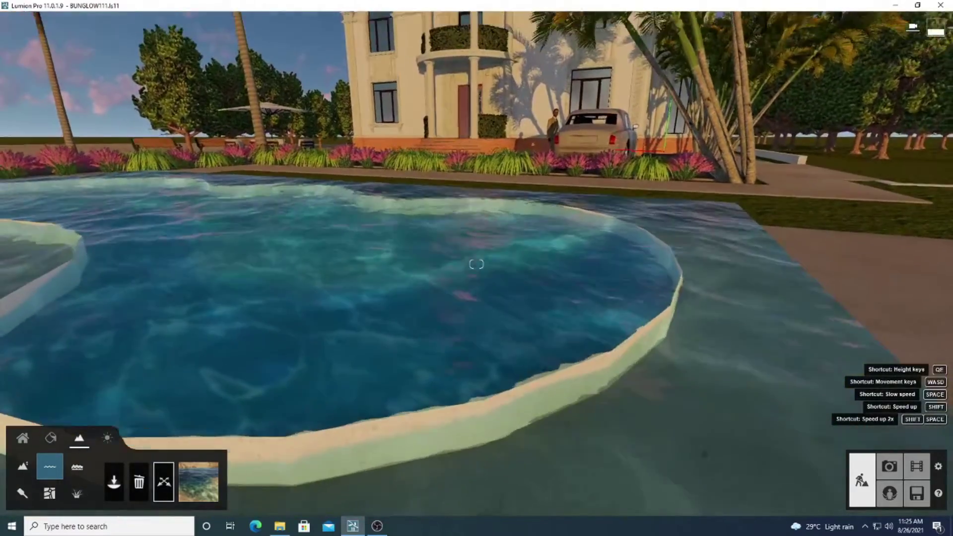
Frame the villa from low across the pool, and in Photo mode increase the focal length slightly
right_drag(477, 264, 480, 221)
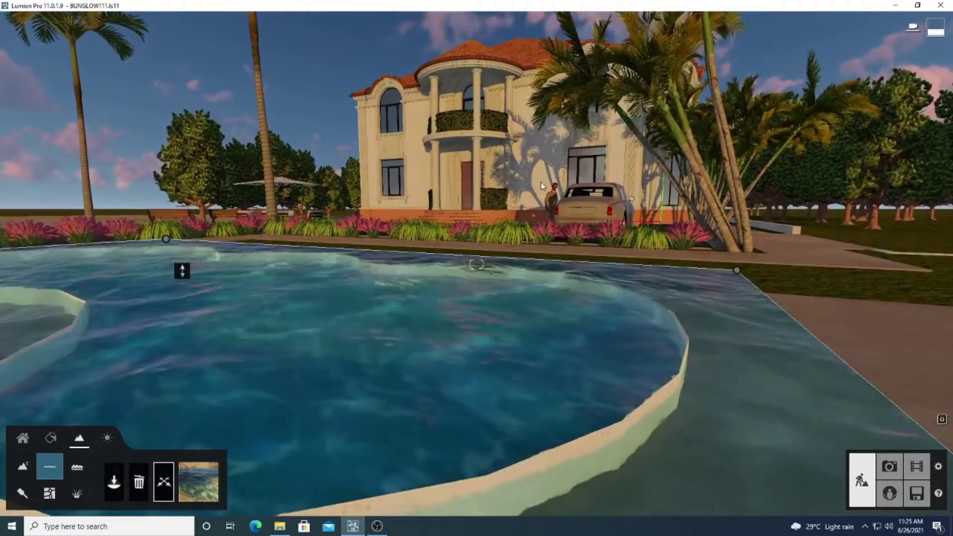
key(a)
key(w)
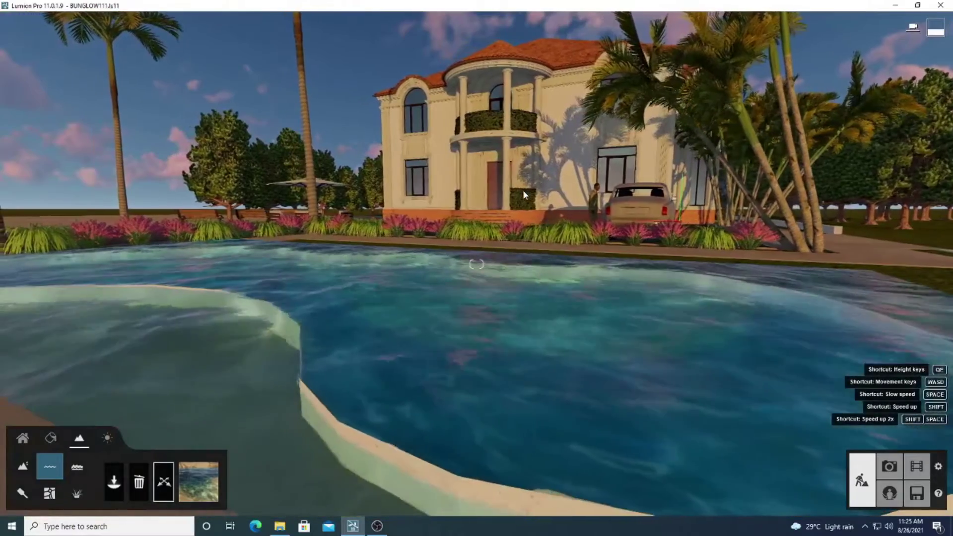
key(w)
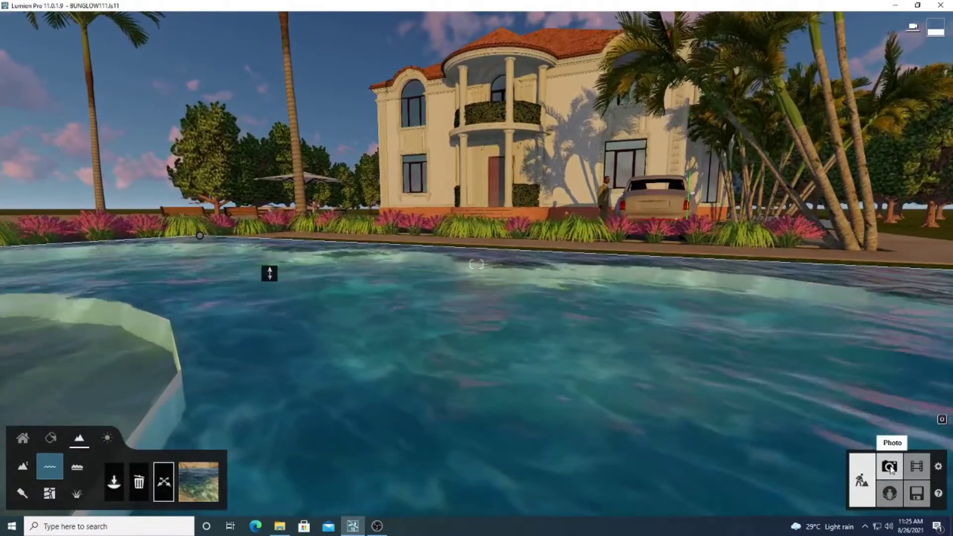
click(890, 466)
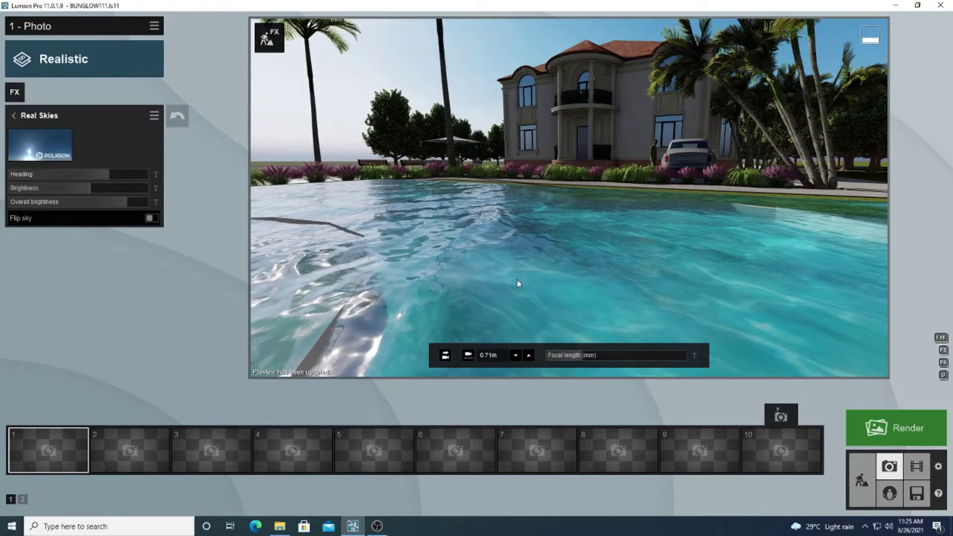
drag(562, 366, 588, 355)
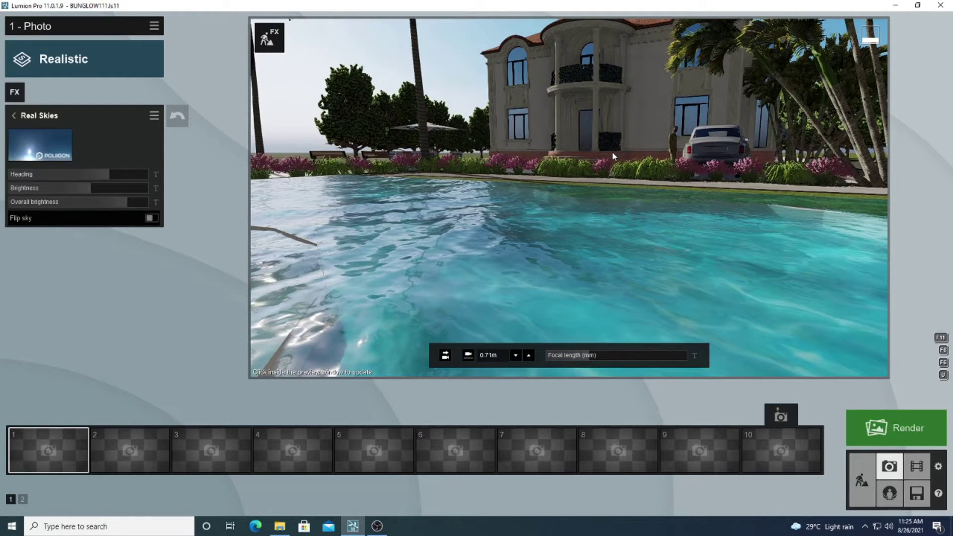
Raise the photo camera to about 1.4 m over the pool, refresh the preview, and return to Build mode
mouse_move(612, 144)
middle_down()
mouse_move(604, 160)
mouse_move(616, 135)
middle_up()
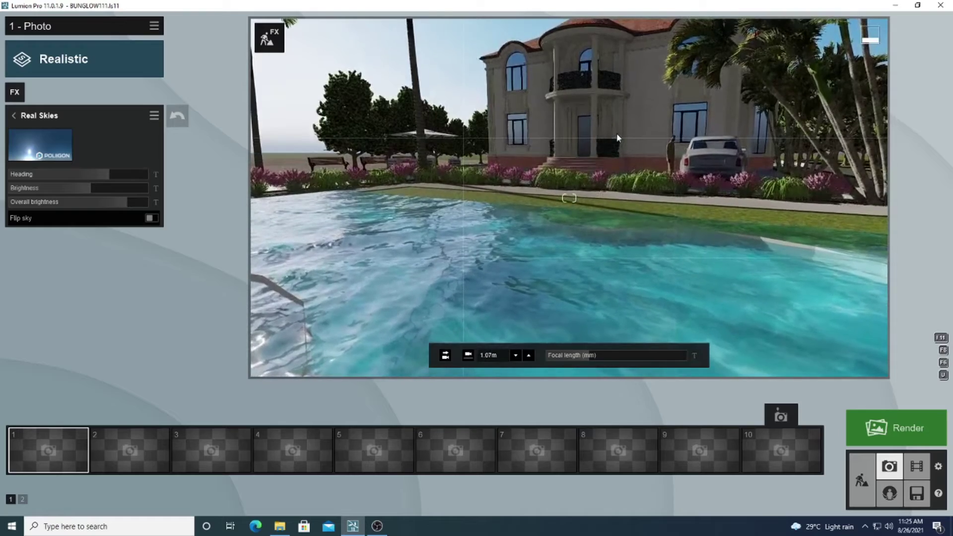
key(q)
key(q)
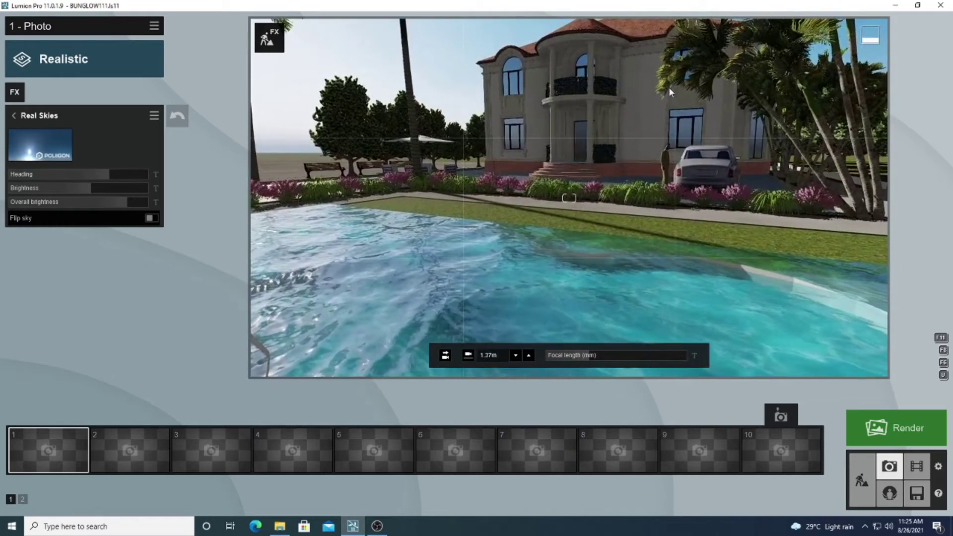
click(650, 212)
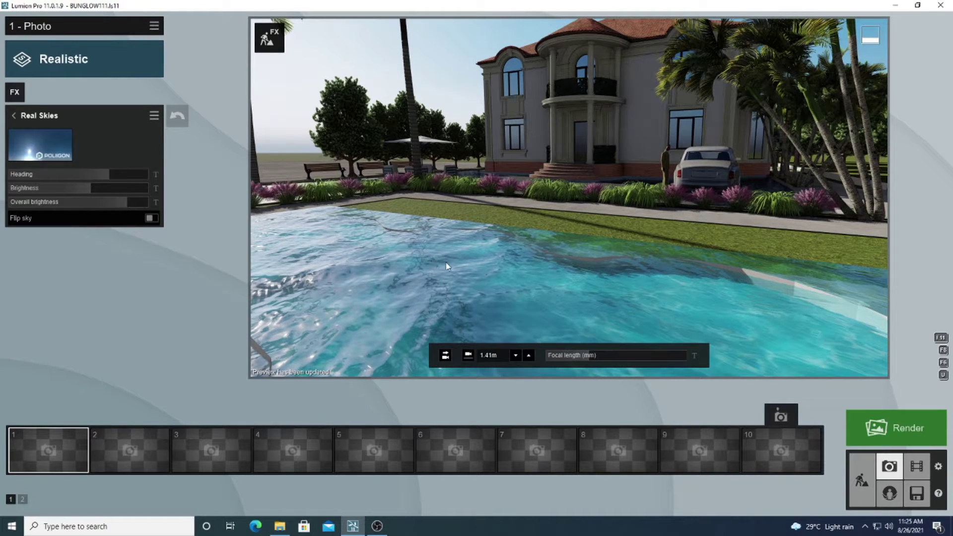
click(862, 481)
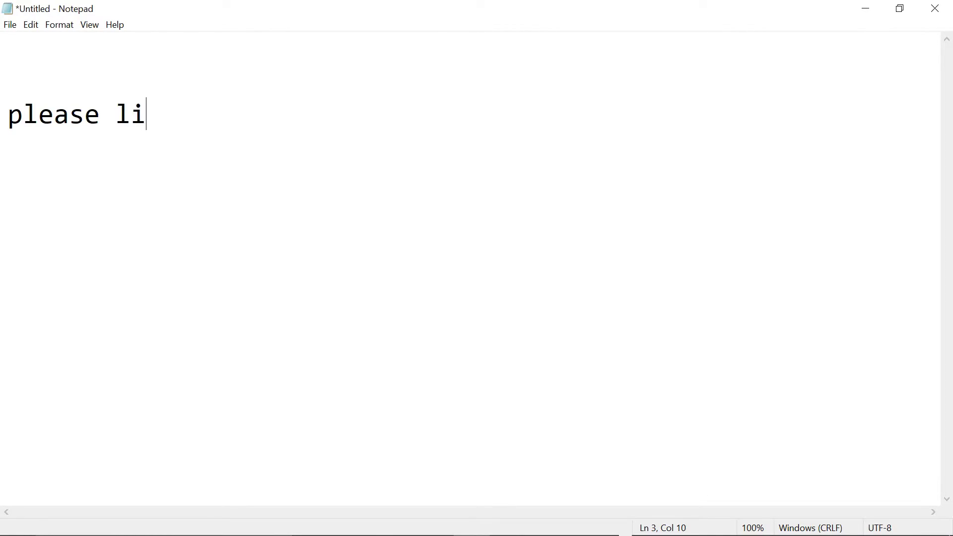
In Notepad, complete the line as "please like, share, and subscribe for learning freinds." and insert four blank lines above it
text(ke, share)
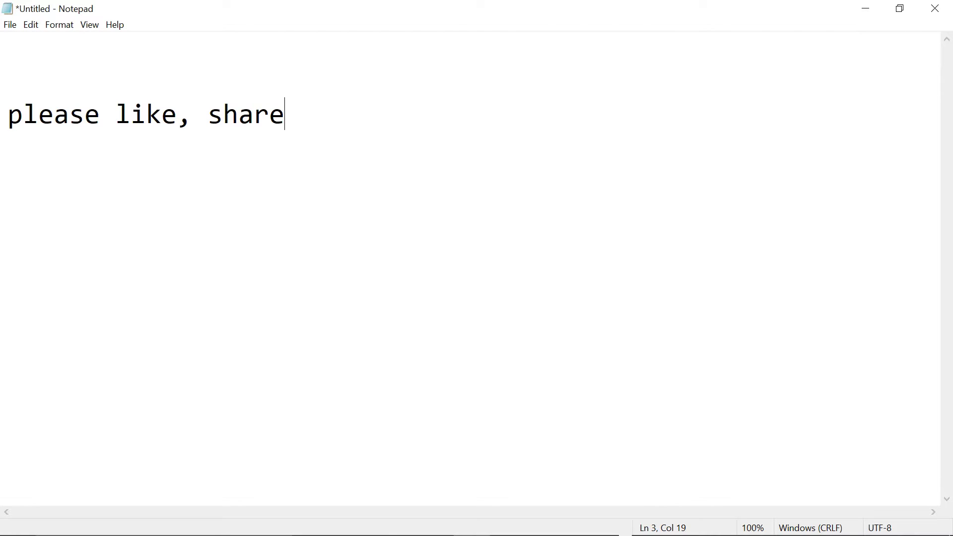
text(, and subscr)
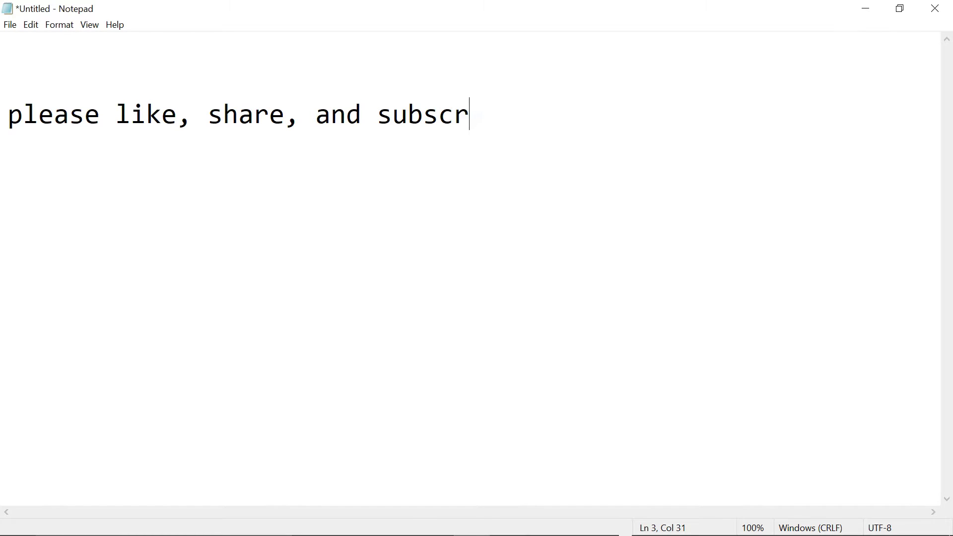
text(ibe for)
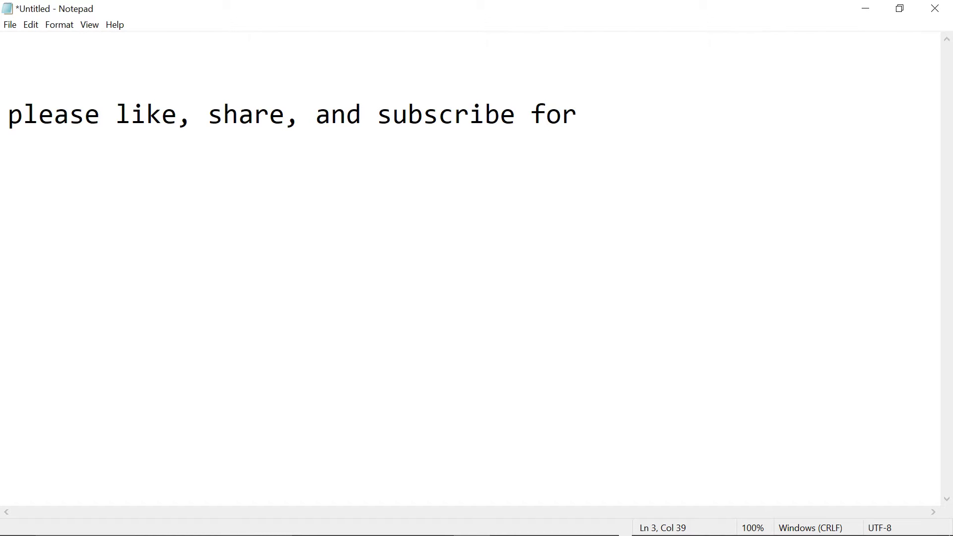
text( learni)
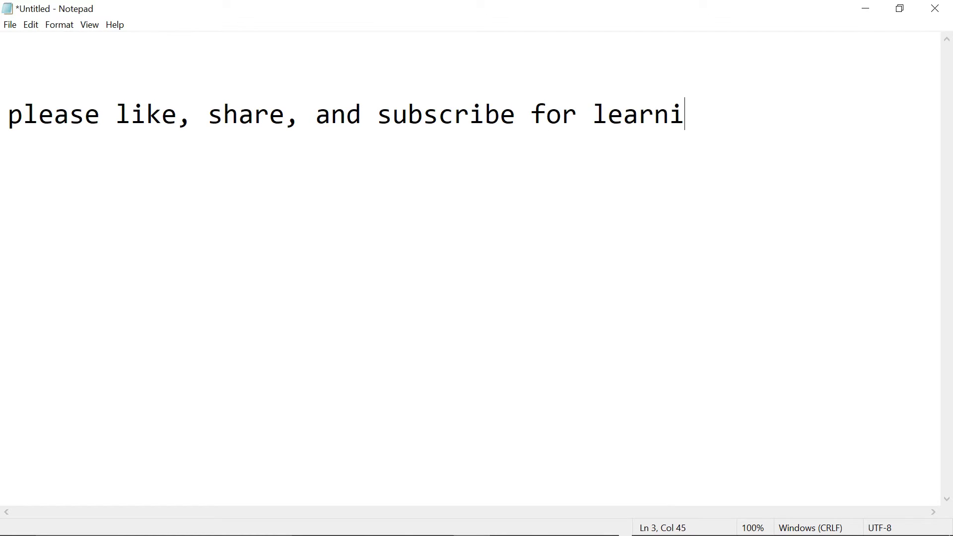
text(ng freinds.)
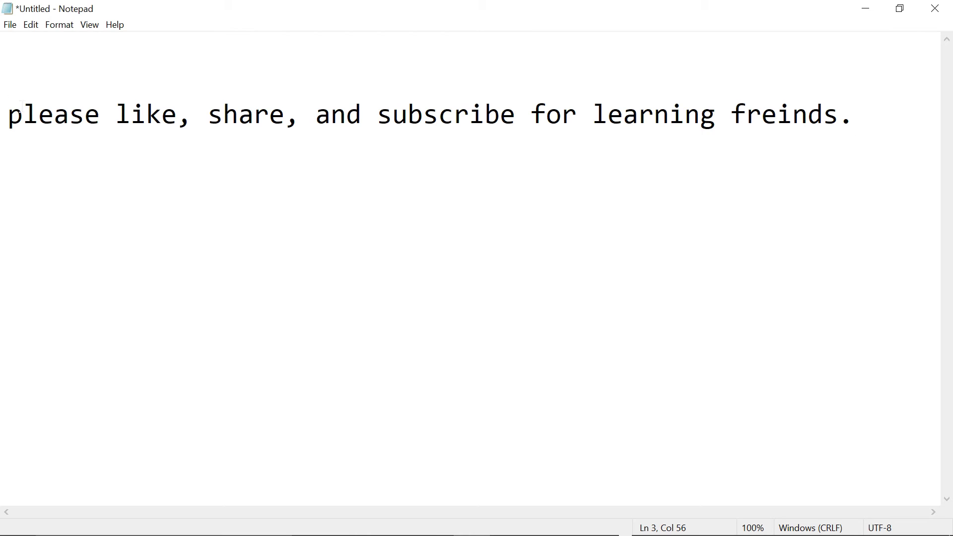
key(Return)
key(Return)
key(Return)
key(Return)
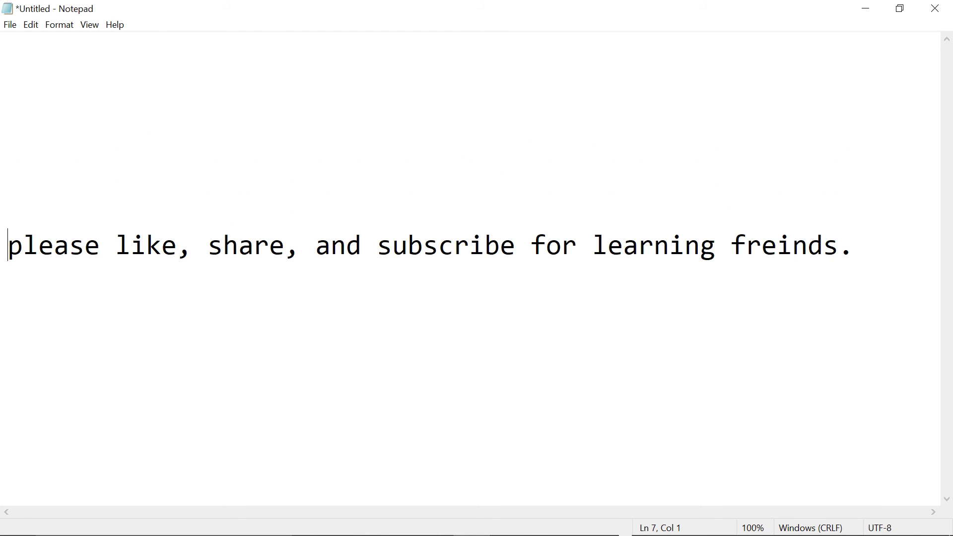